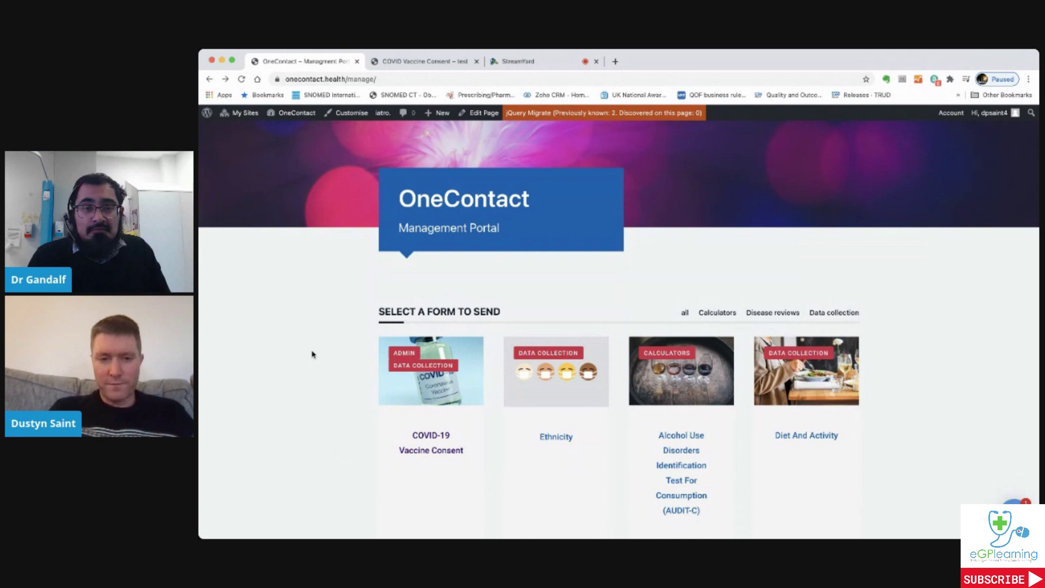
Scroll up and down the OneContact portal to browse the available forms
scroll(311, 355, "up", 2)
scroll(312, 354, "up", 2)
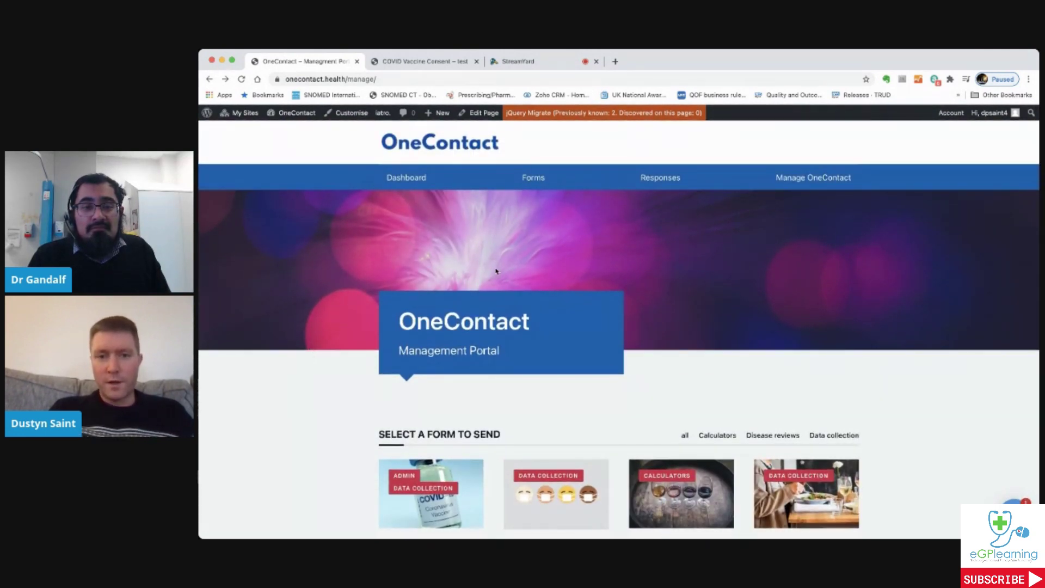
scroll(496, 270, "down", 4)
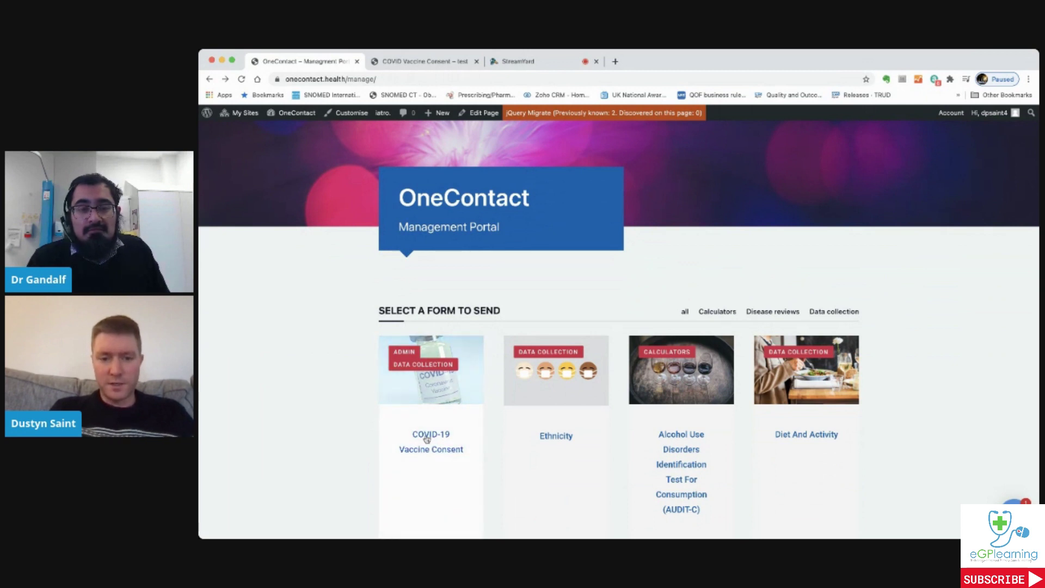
scroll(401, 420, "up", 4)
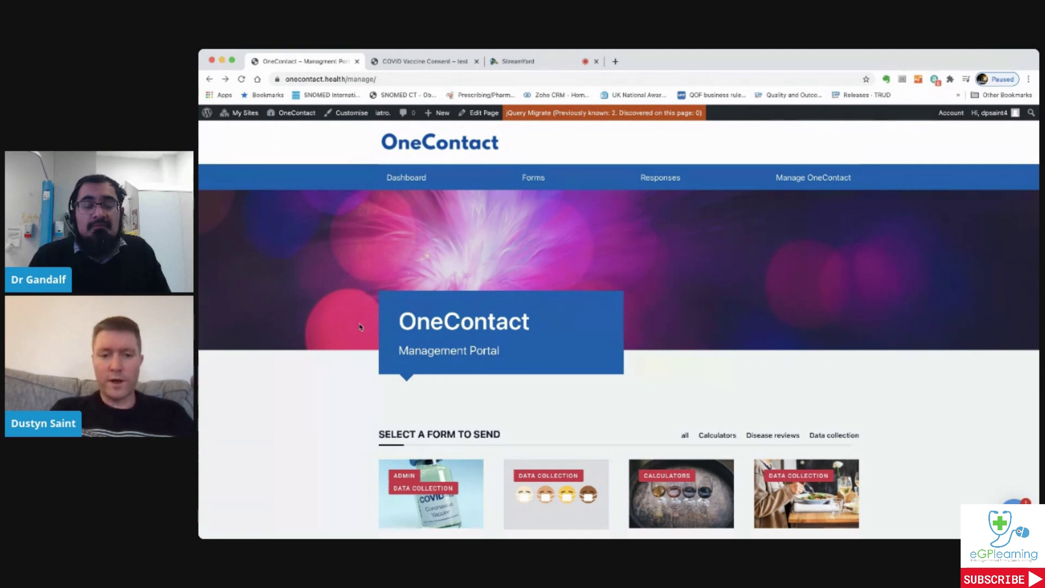
scroll(359, 326, "down", 2)
scroll(360, 326, "up", 2)
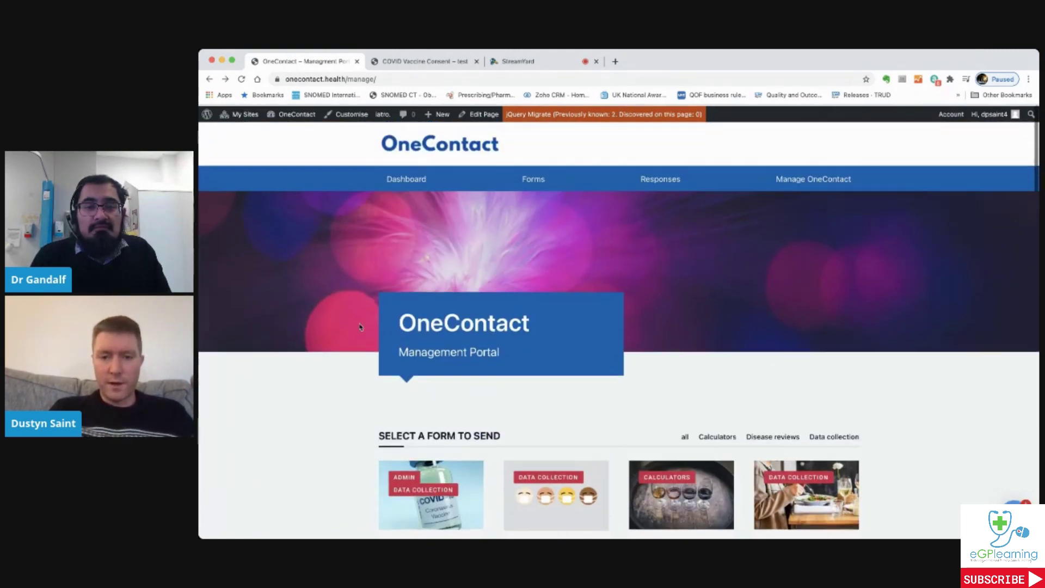
scroll(359, 327, "down", 3)
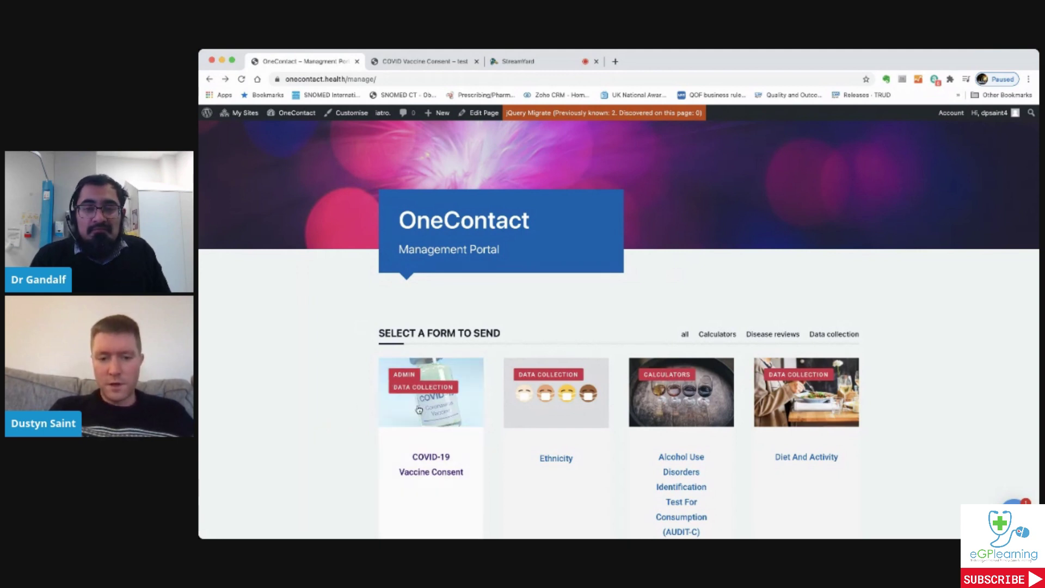
scroll(303, 354, "up", 3)
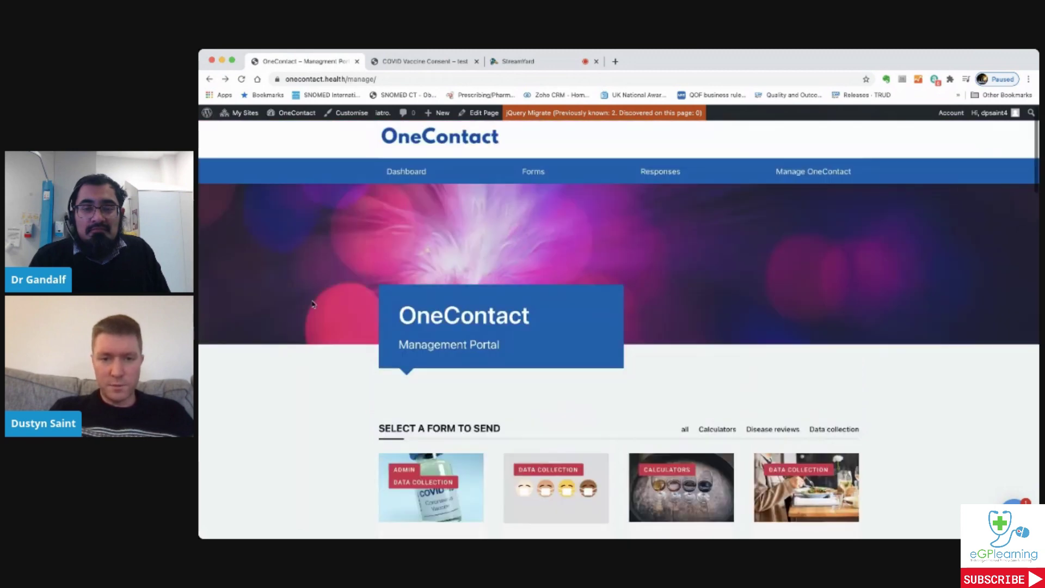
scroll(324, 357, "down", 3)
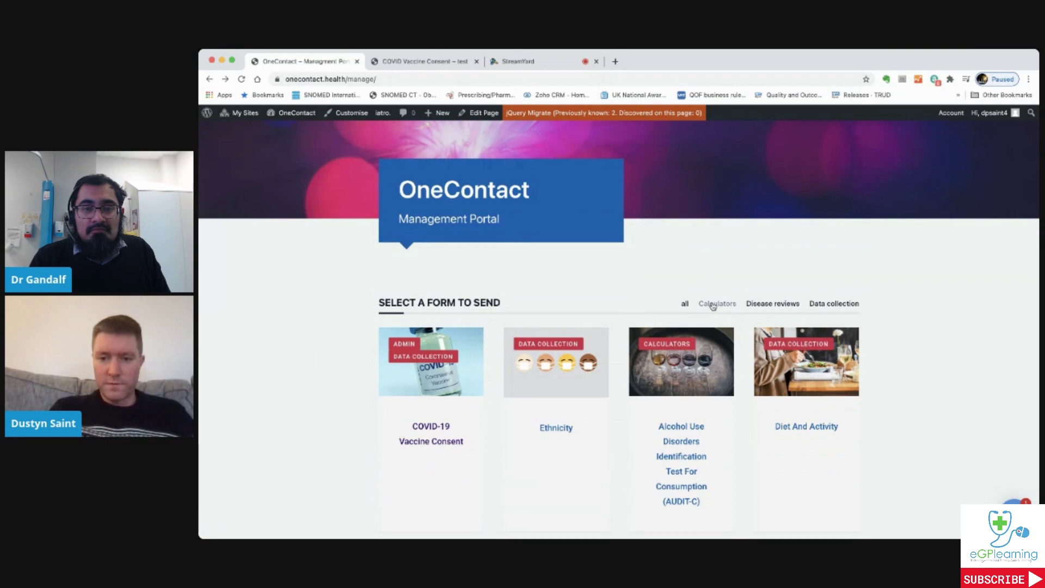
Filter by Calculators, Disease reviews, then Data collection, and open the COVID-19 Vaccine Consent form
left_click(717, 304)
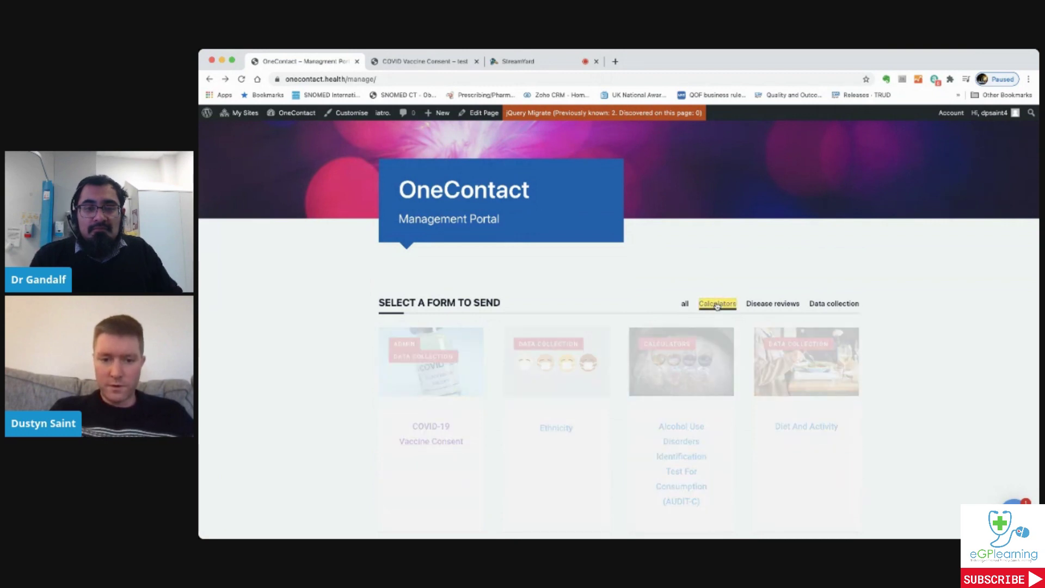
scroll(702, 335, "down", 1)
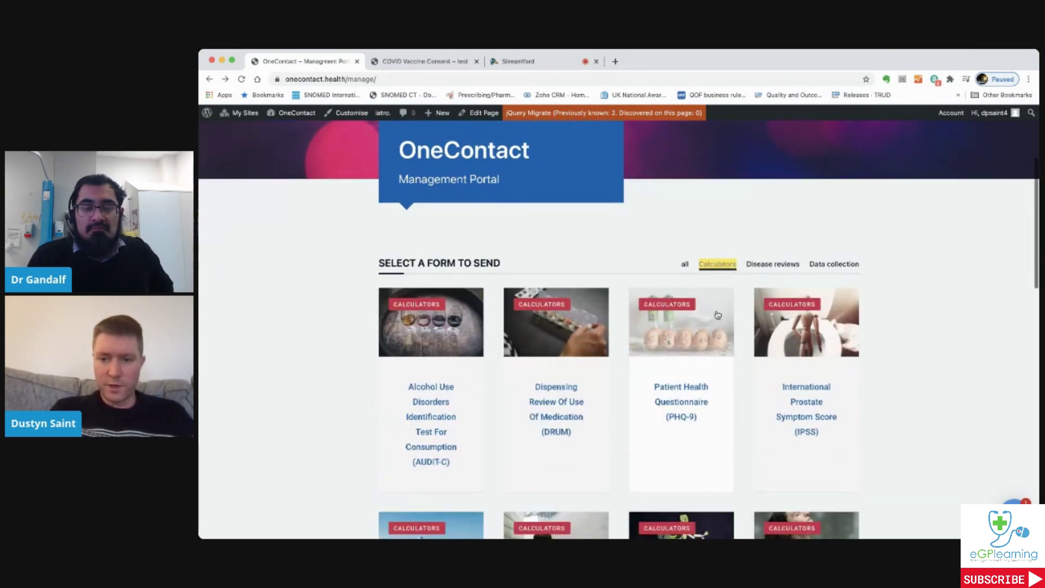
left_click(772, 266)
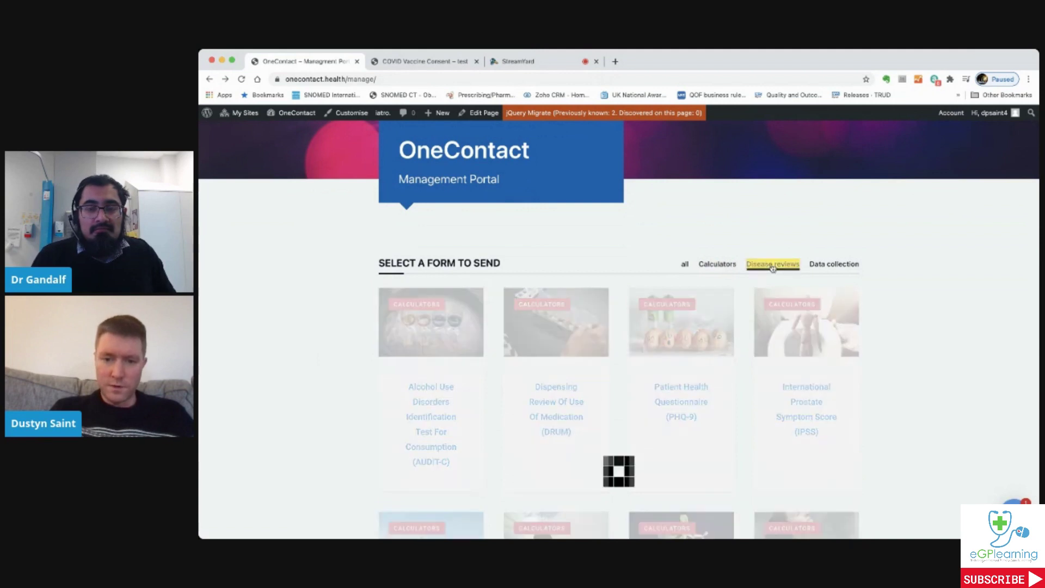
left_click(831, 265)
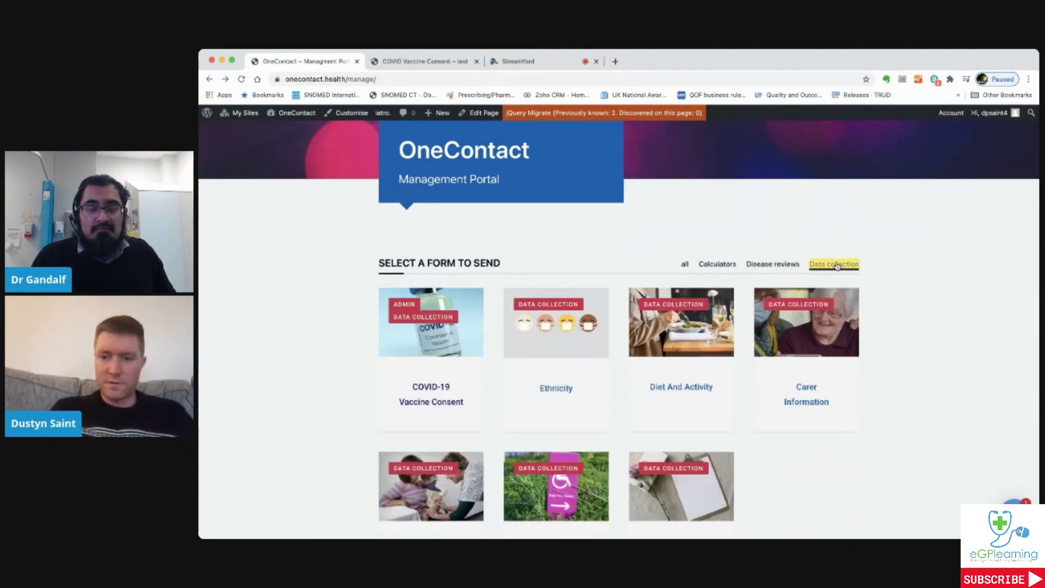
left_click(433, 392)
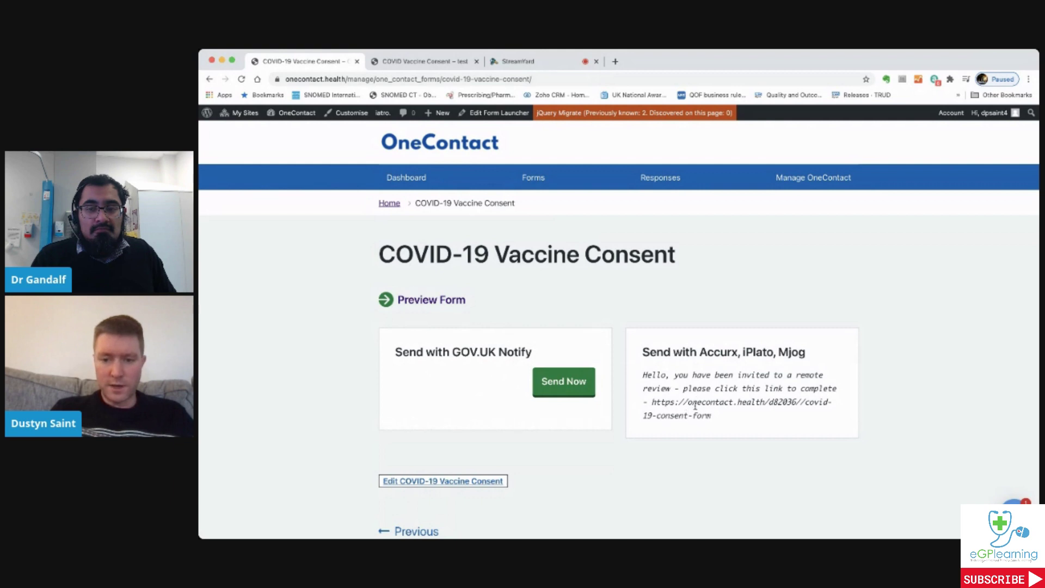
Select the Accurx/iPlato/Mjog invite message and start a GOV.UK Notify send with Send Now
left_click_drag(712, 417, 643, 375)
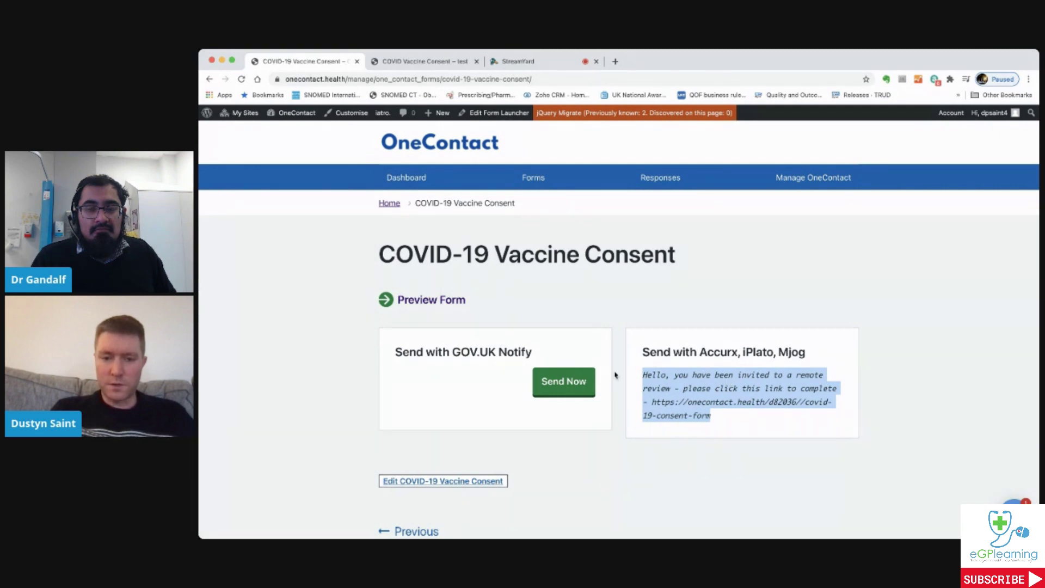
left_click(555, 385)
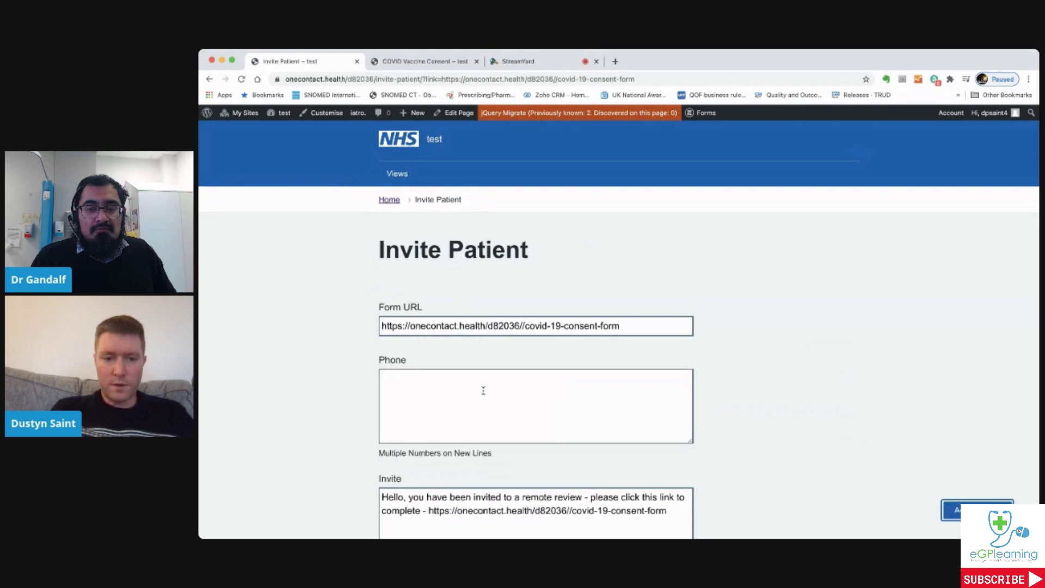
scroll(485, 390, "down", 3)
Check the Phone and Invite message fields, then switch to the COVID Vaccine Consent form tab
left_click(415, 306)
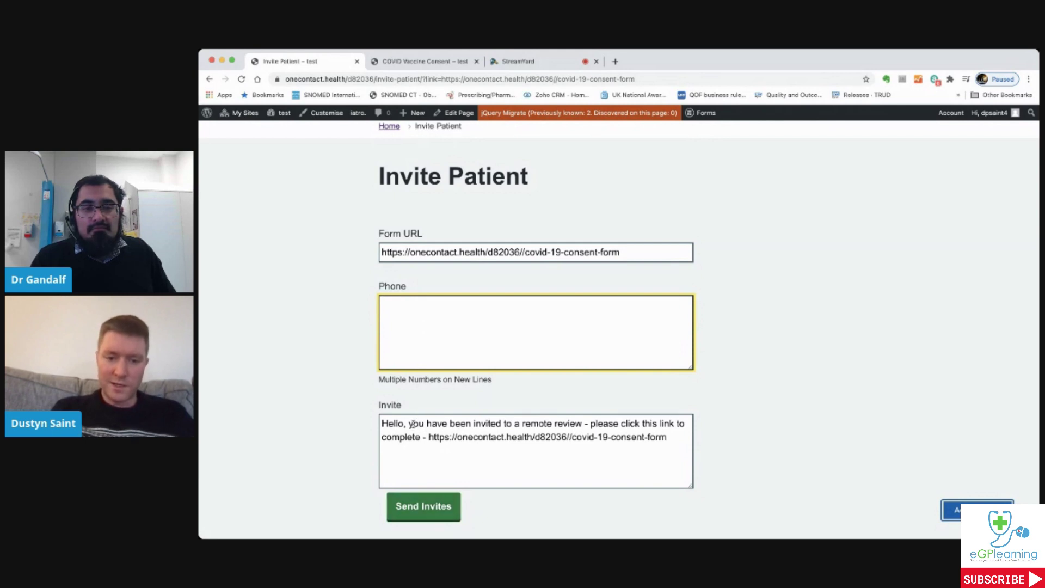
left_click(459, 423)
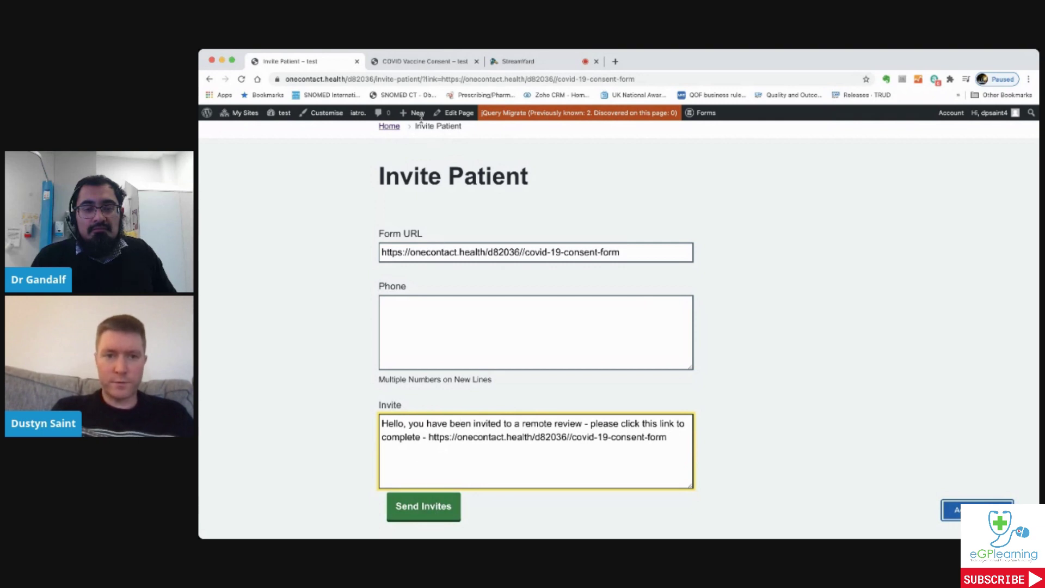
left_click(435, 62)
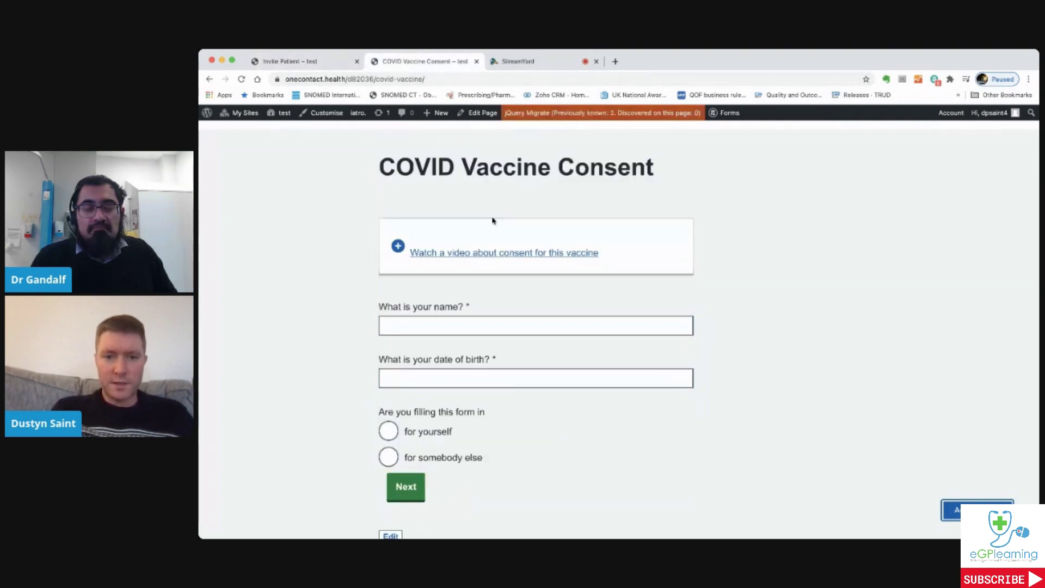
Expand the consent video section, play and pause the video, then collapse it
scroll(431, 233, "up", 3)
scroll(451, 273, "down", 3)
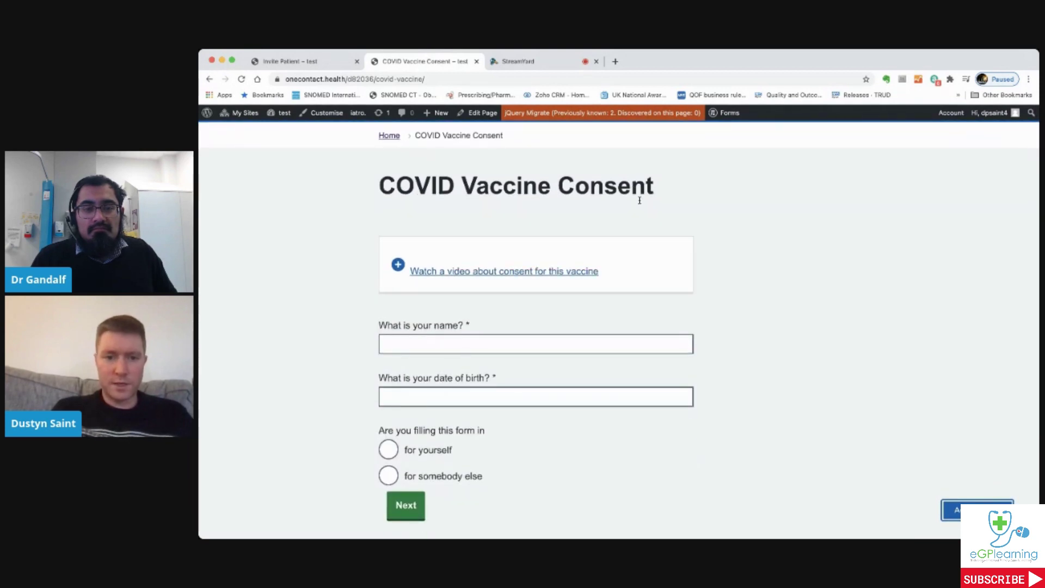
scroll(640, 204, "down", 2)
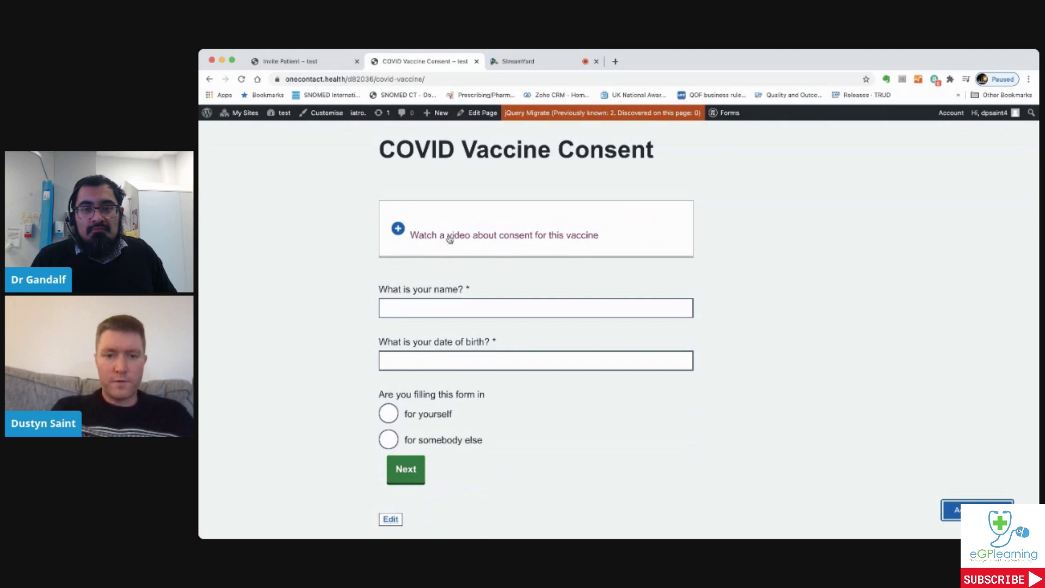
left_click(496, 236)
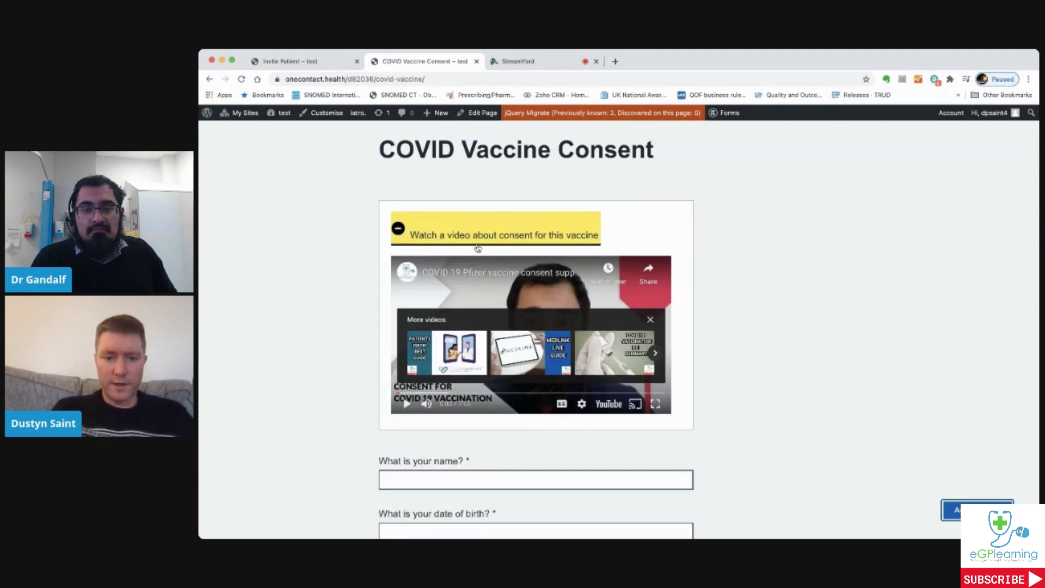
left_click(407, 405)
left_click(407, 406)
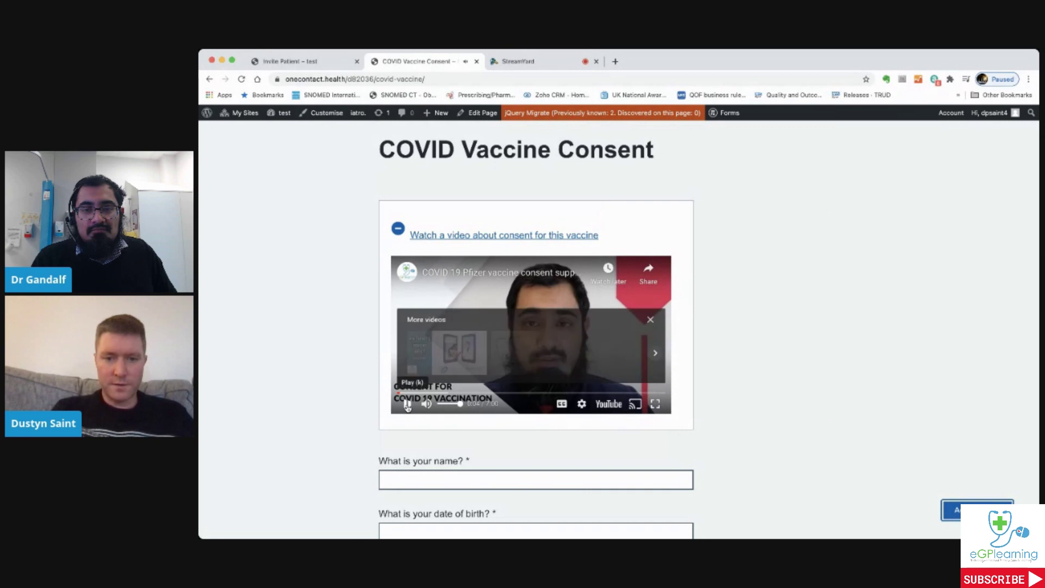
left_click(494, 236)
left_click(494, 236)
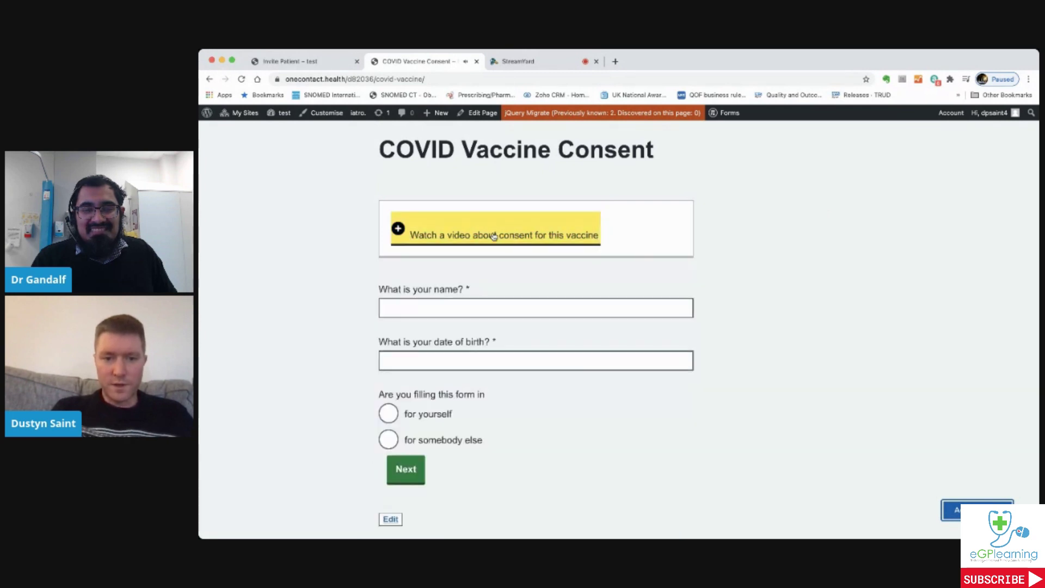
Fill in the patient's name from saved details and set date of birth 01/12/2020
left_click(466, 306)
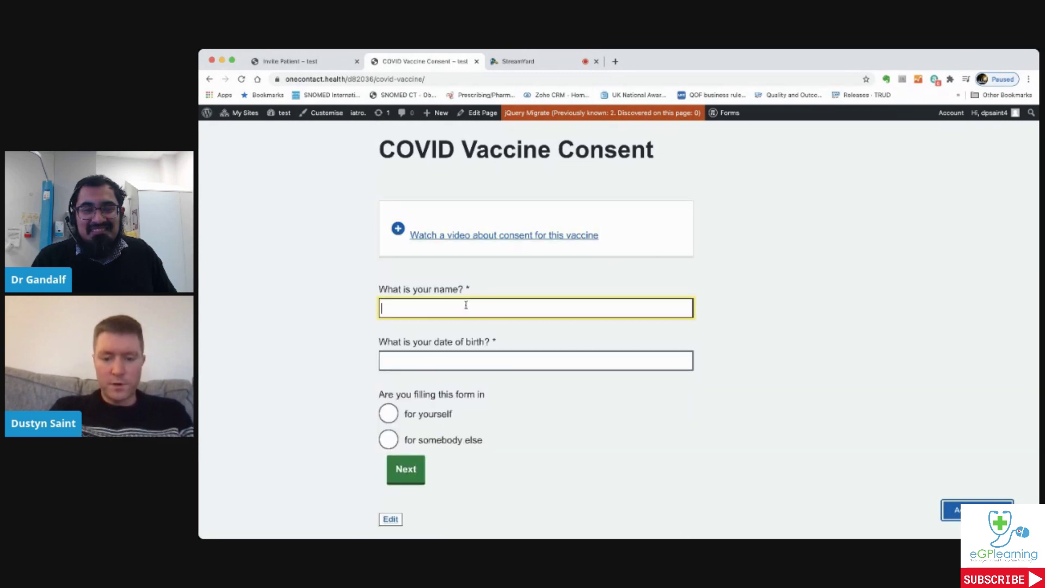
left_click(456, 327)
left_click(452, 360)
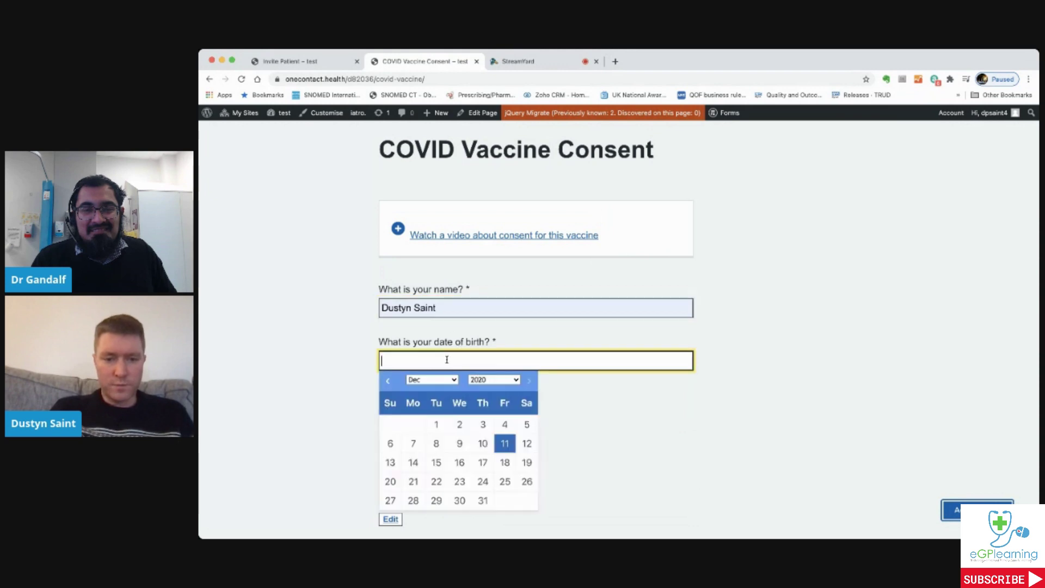
left_click(436, 424)
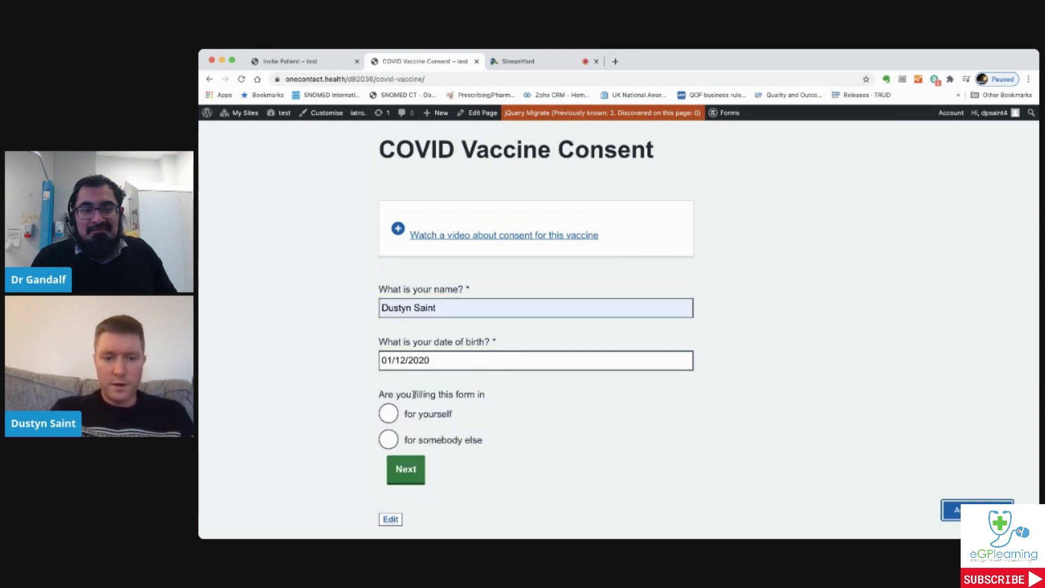
scroll(413, 394, "down", 2)
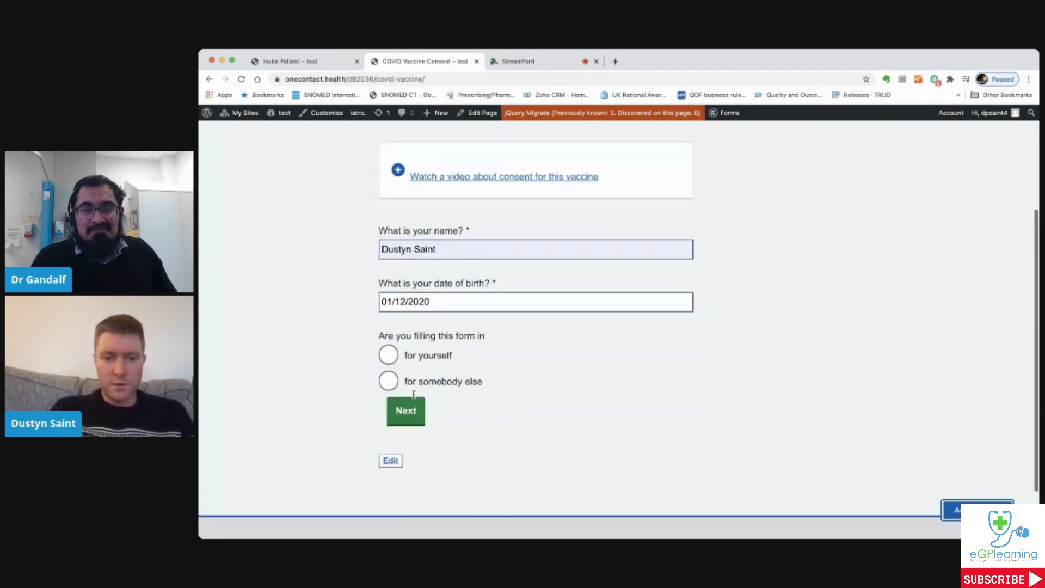
Answer that the form is being filled in for yourself and select Female
left_click(391, 359)
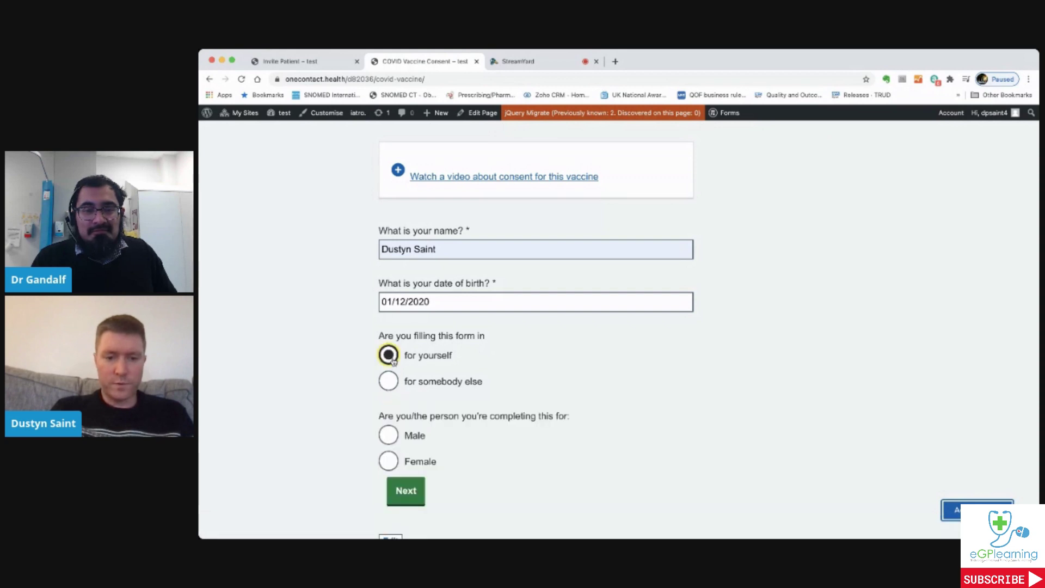
left_click(389, 383)
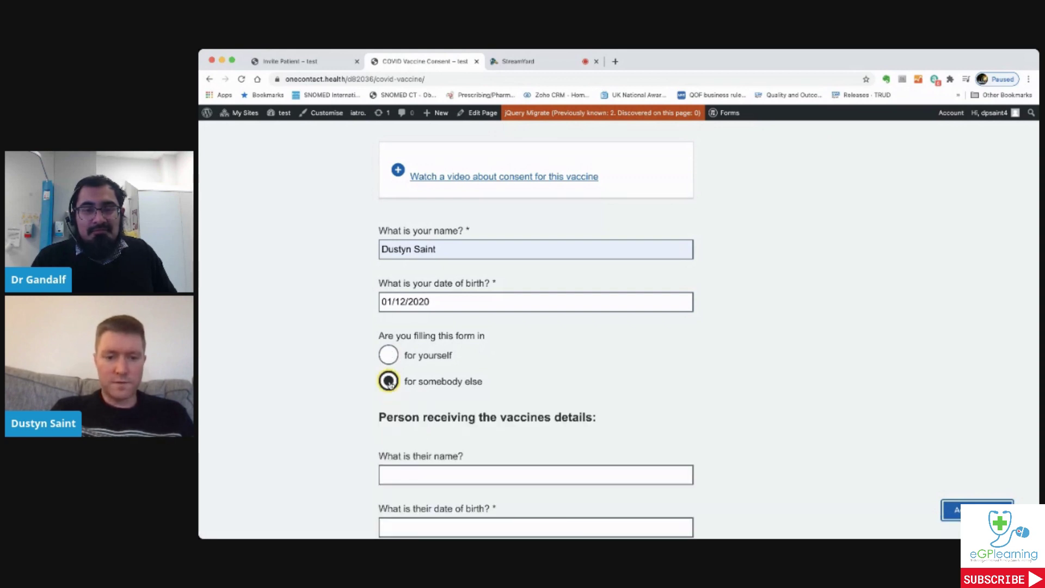
scroll(554, 389, "down", 1)
scroll(554, 390, "down", 3)
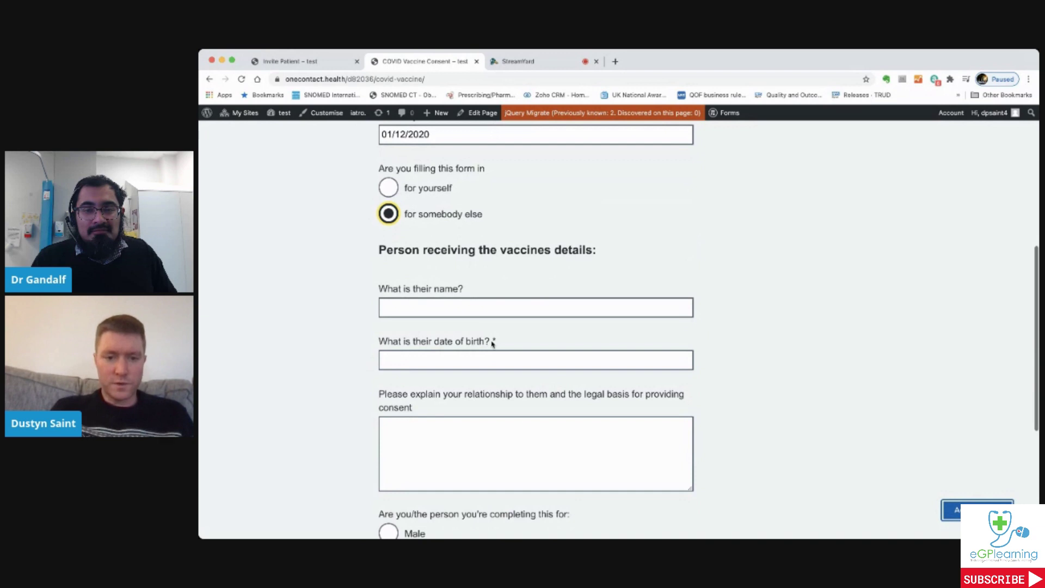
scroll(498, 373, "down", 1)
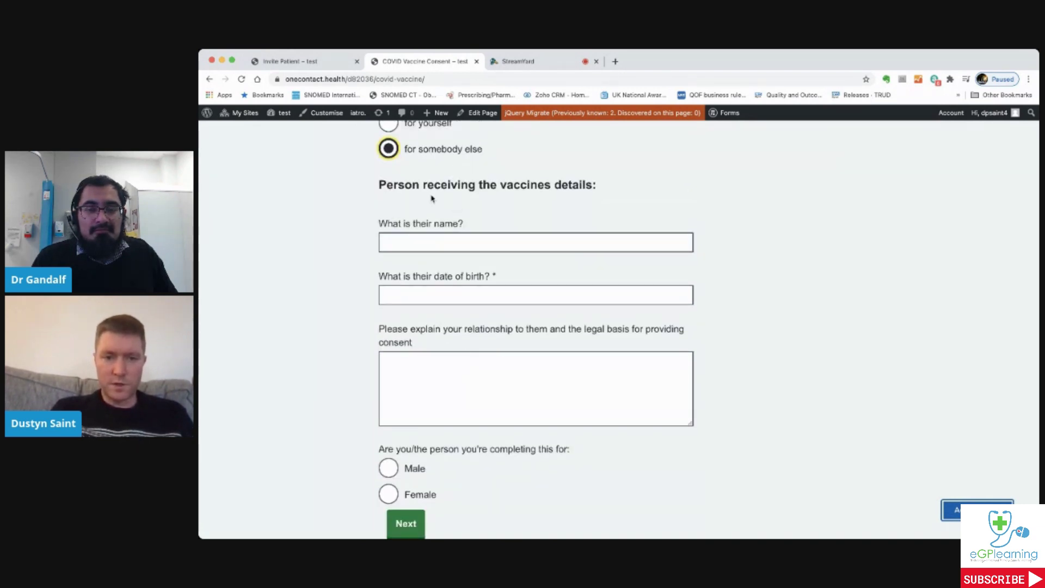
left_click(388, 130)
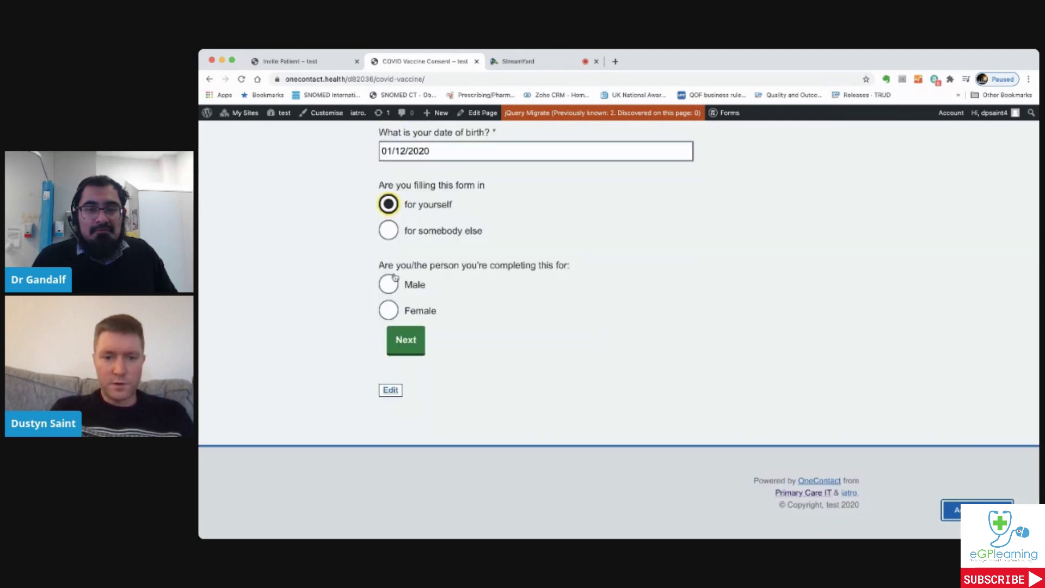
left_click(390, 313)
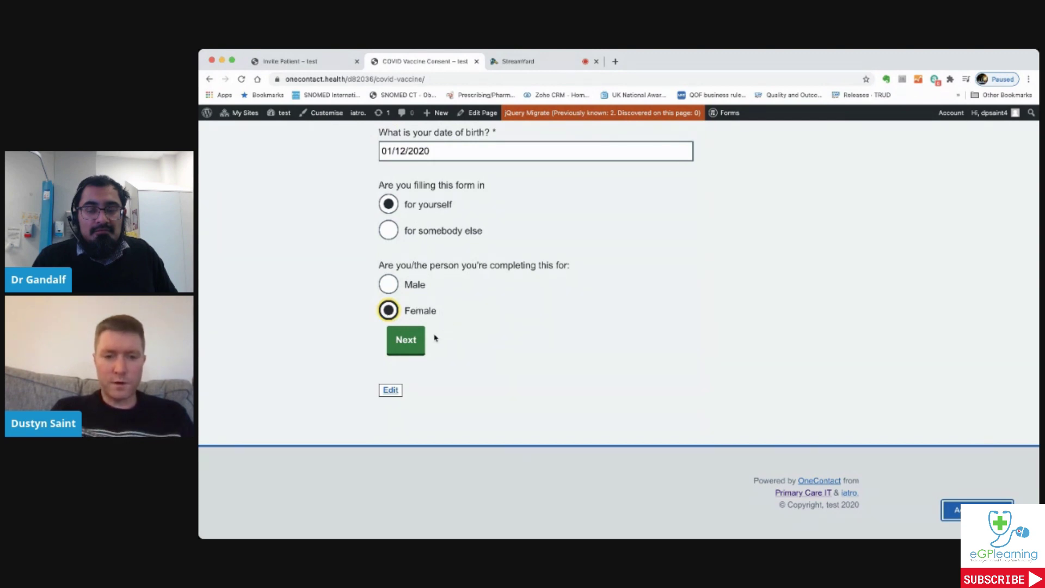
Advance past the vaccine description and how-it-is-given pages to 'How safe is the vaccine?'
left_click(407, 343)
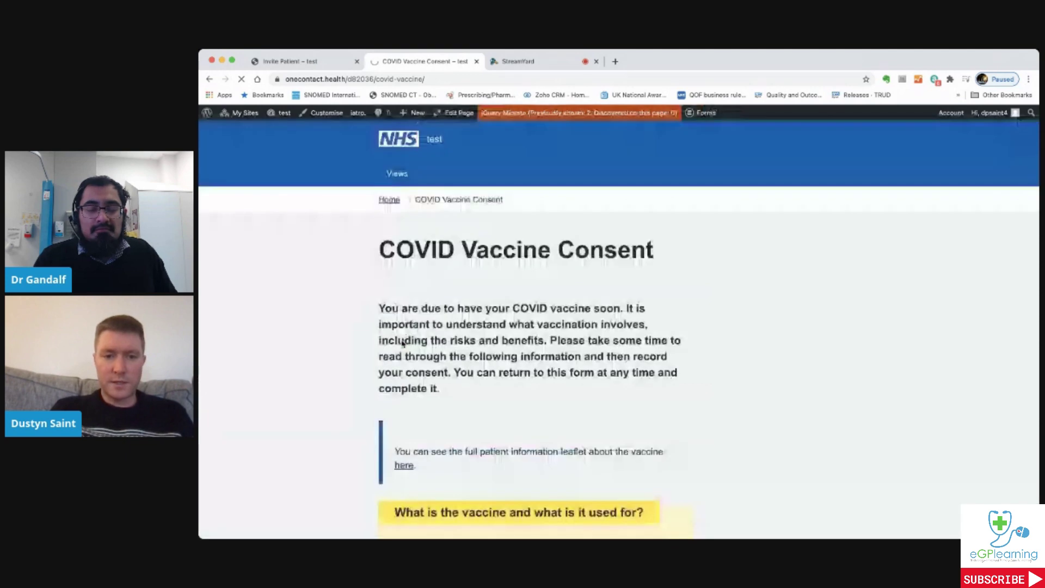
scroll(402, 343, "down", 3)
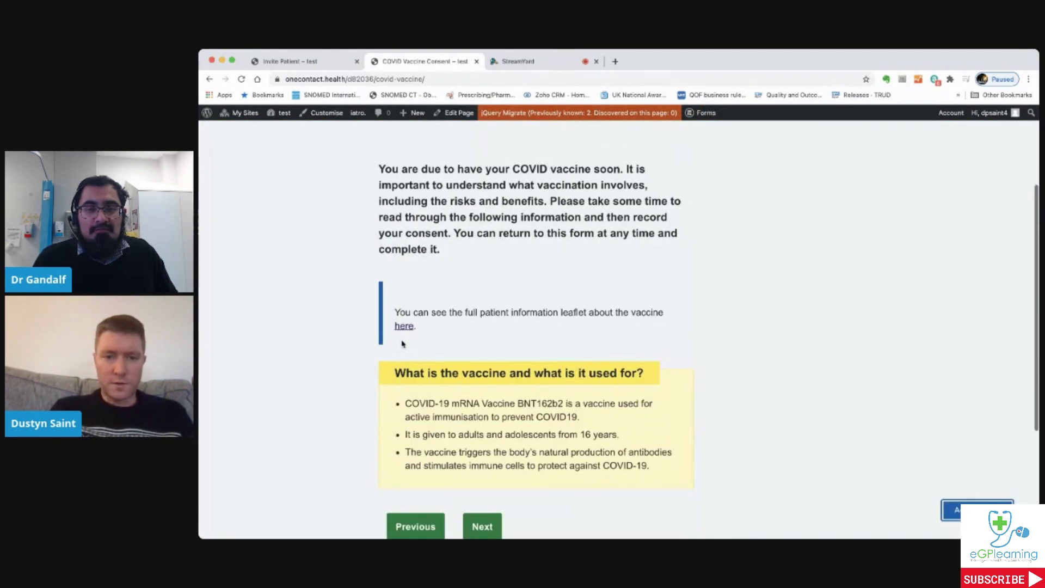
scroll(403, 343, "down", 1)
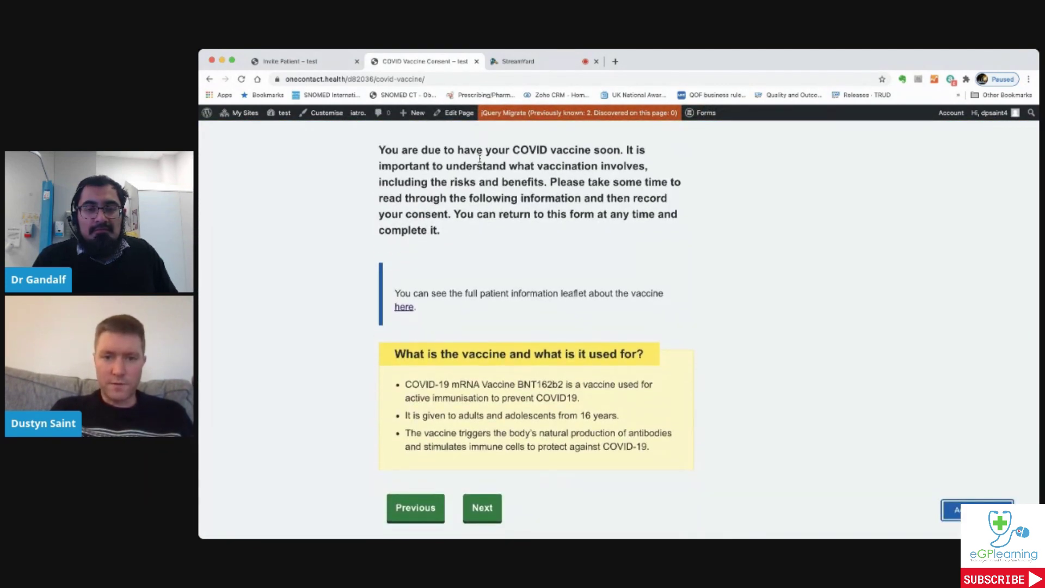
scroll(585, 179, "down", 2)
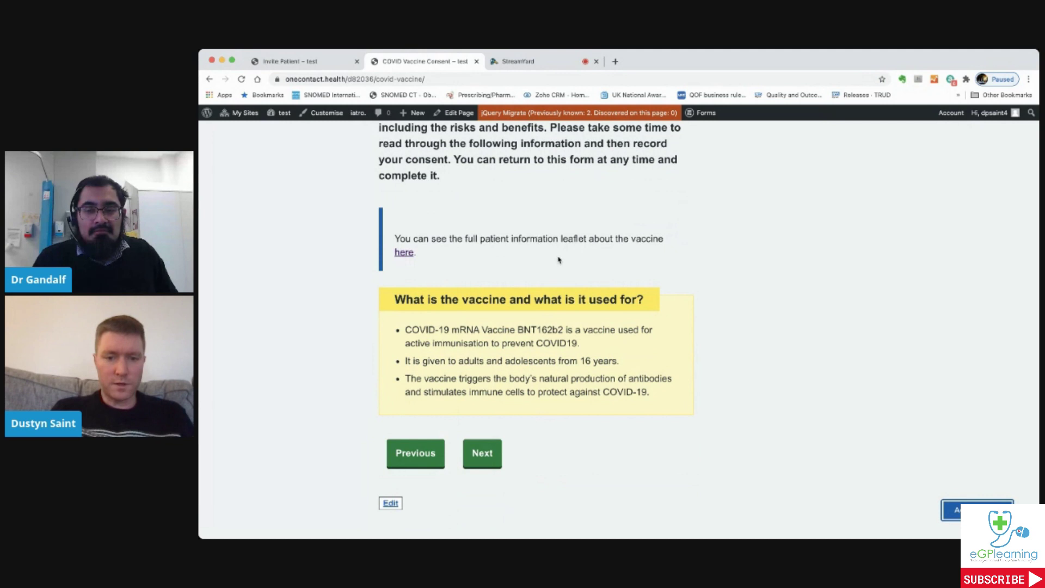
scroll(433, 242, "down", 3)
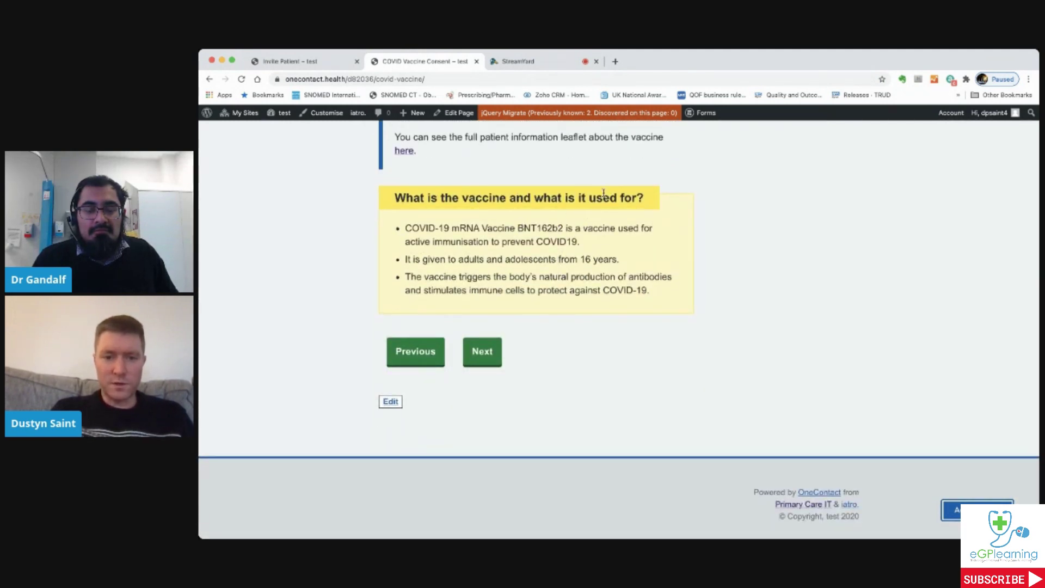
left_click(482, 353)
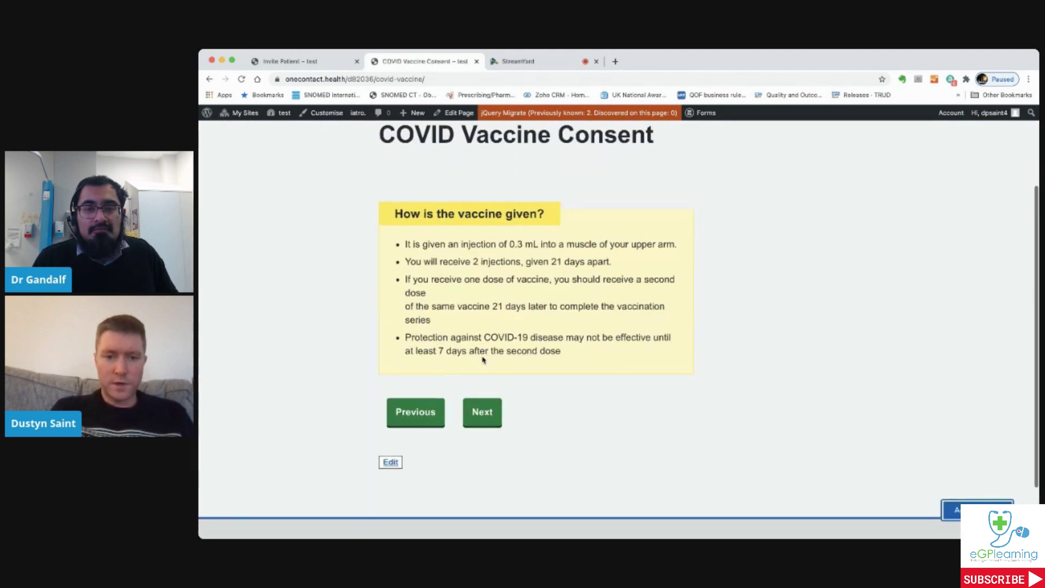
left_click(482, 415)
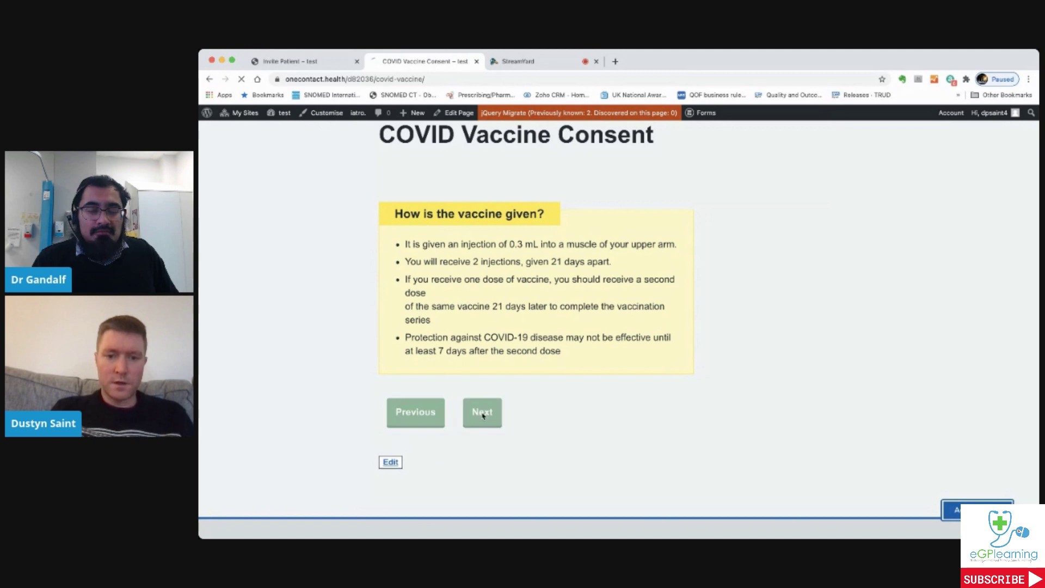
scroll(482, 417, "down", 3)
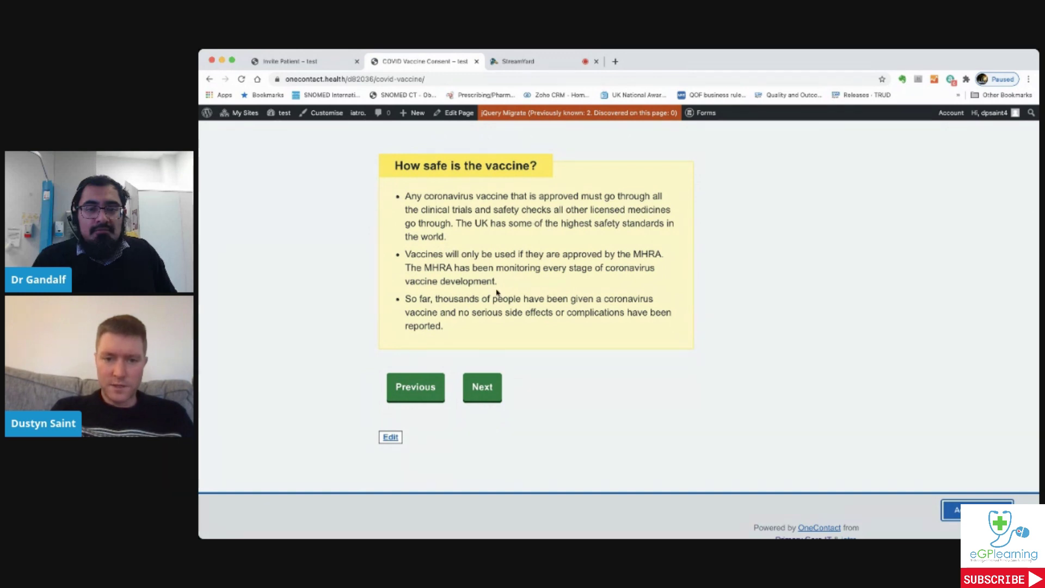
Move past the safety section and review the 'Constituents of the vaccine' list
left_click(483, 387)
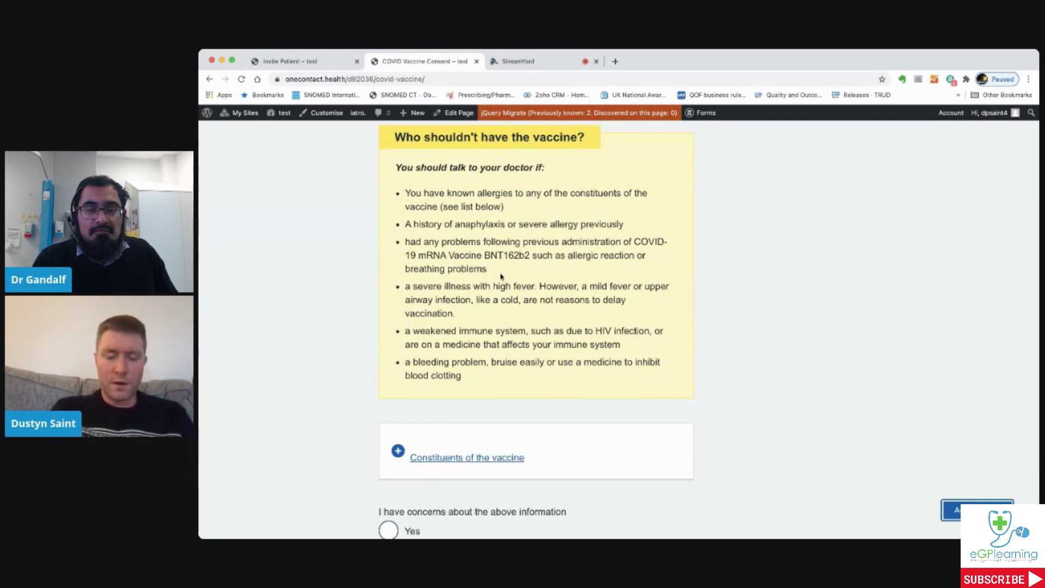
scroll(510, 322, "down", 3)
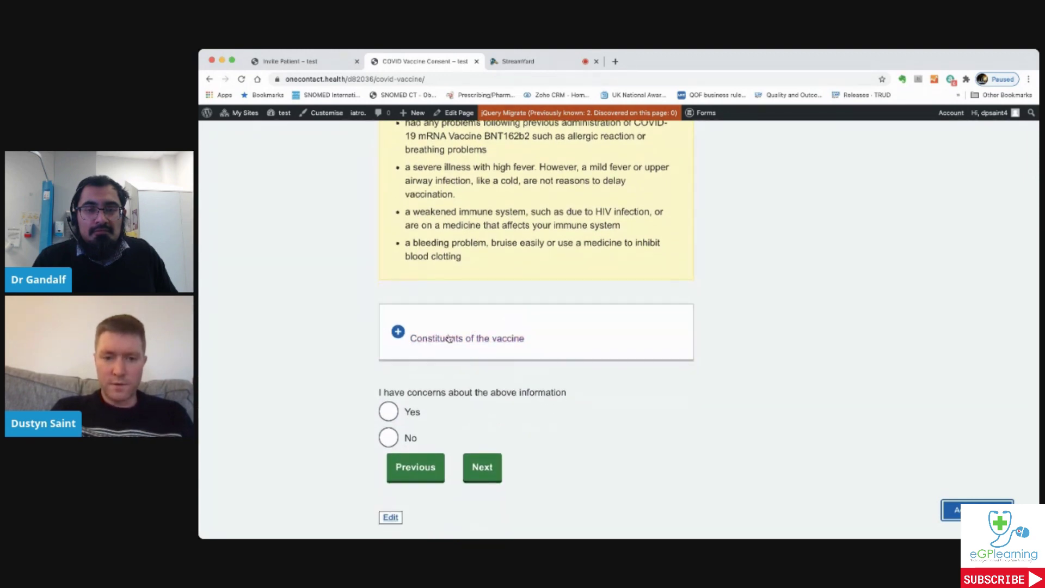
left_click(452, 339)
scroll(452, 339, "down", 3)
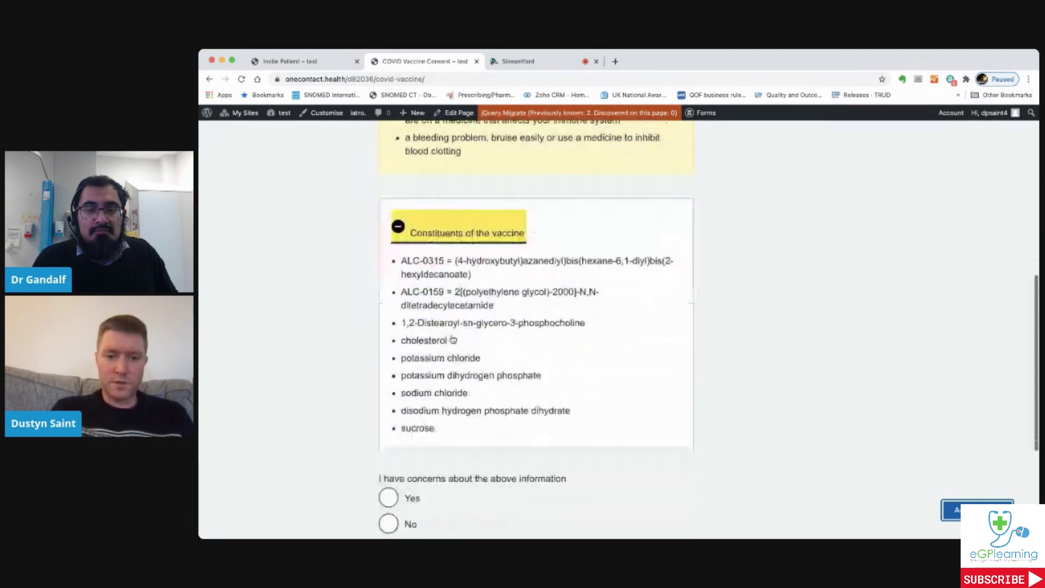
left_click(460, 229)
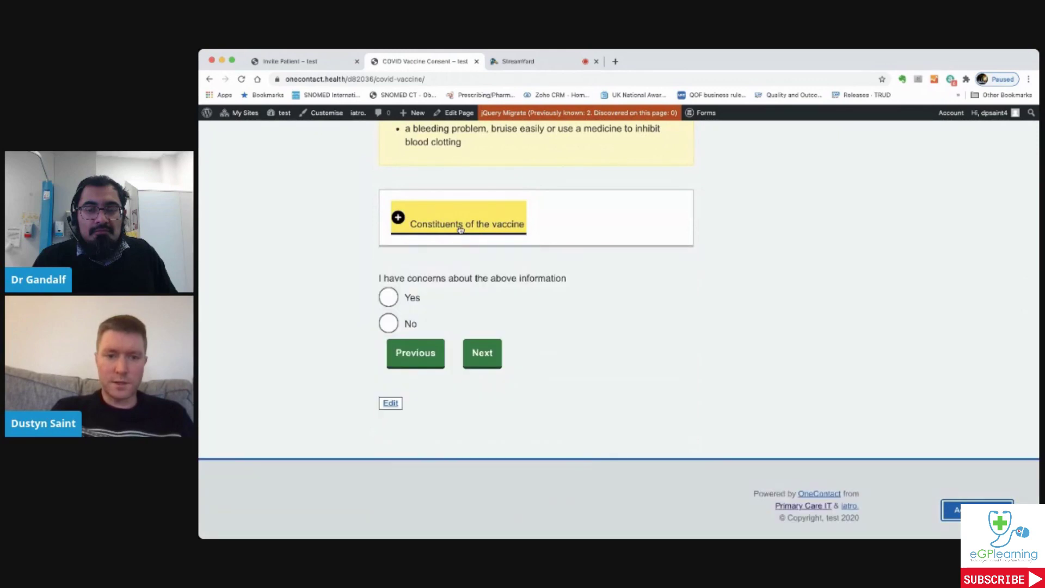
Answer No to having concerns about the vaccine information
left_click(360, 243)
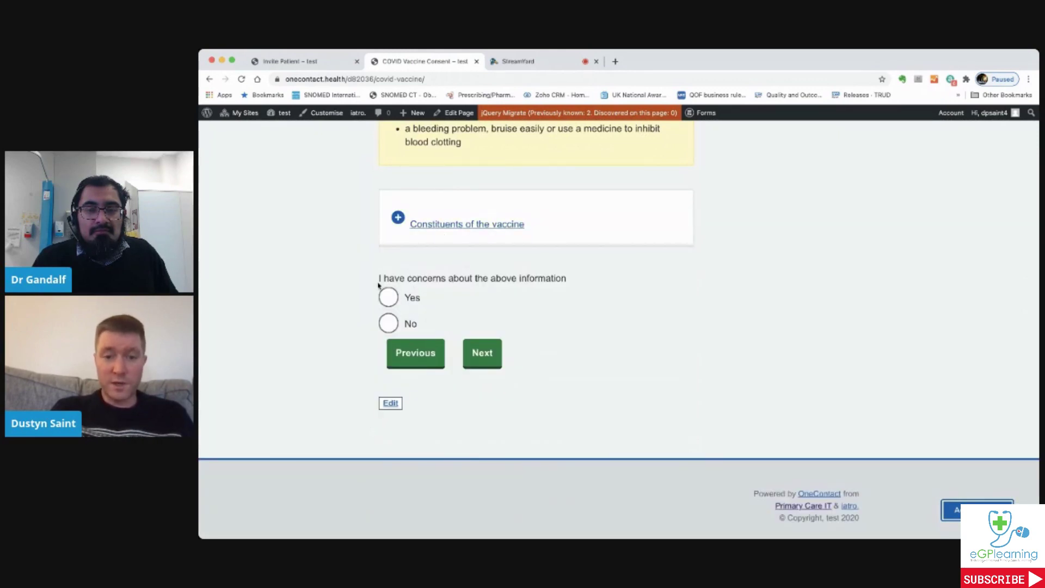
left_click(389, 298)
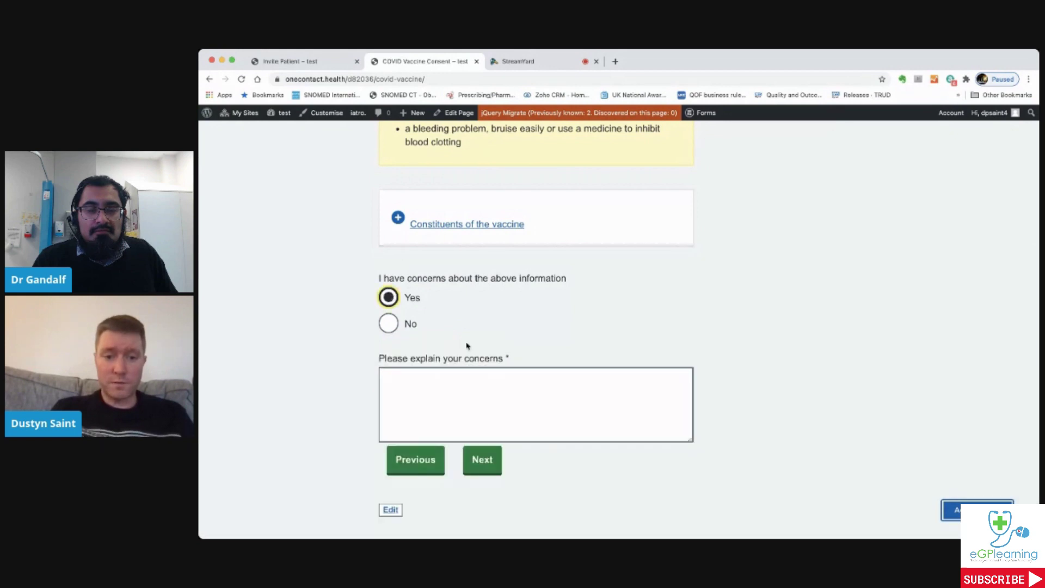
left_click(388, 323)
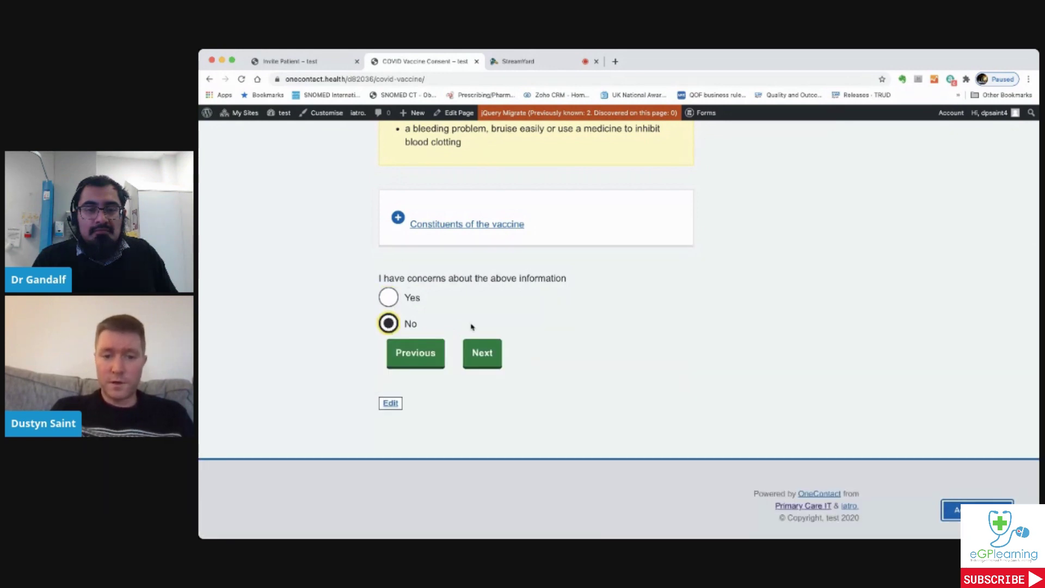
Go to the Side Effects page, read through it, and move past it
left_click(489, 362)
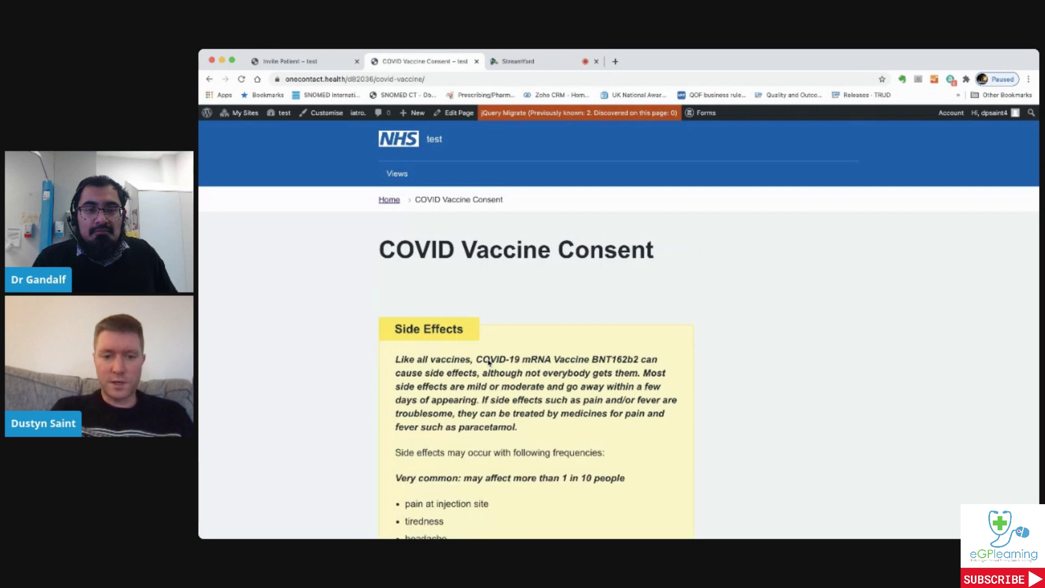
scroll(489, 362, "down", 5)
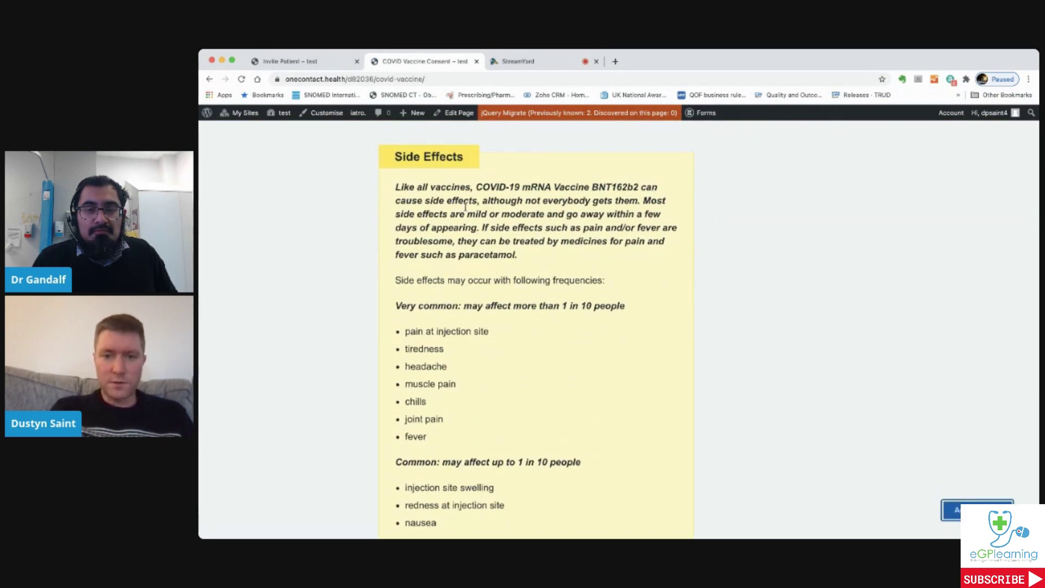
scroll(540, 265, "down", 2)
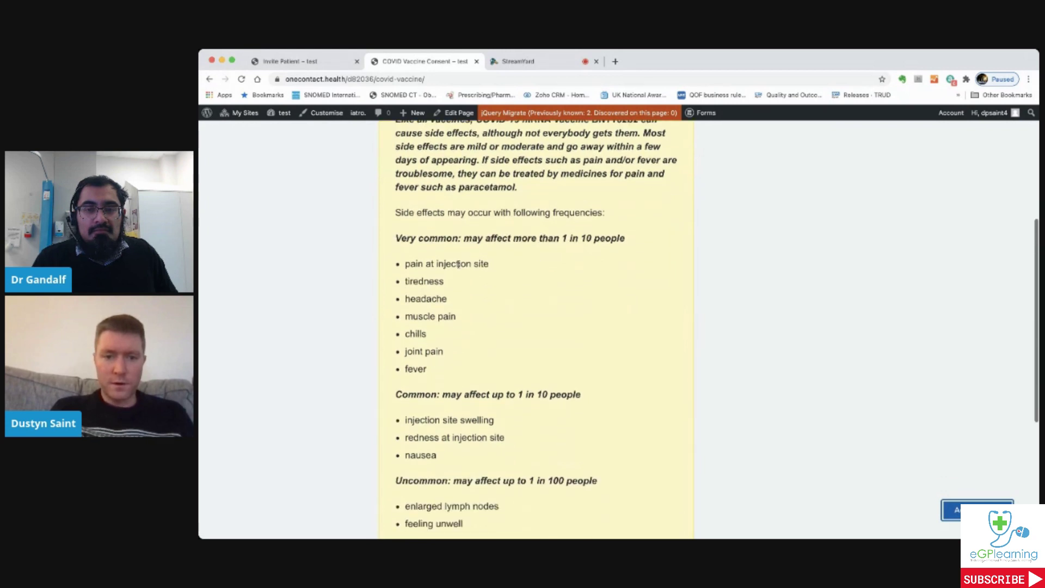
scroll(433, 338, "down", 5)
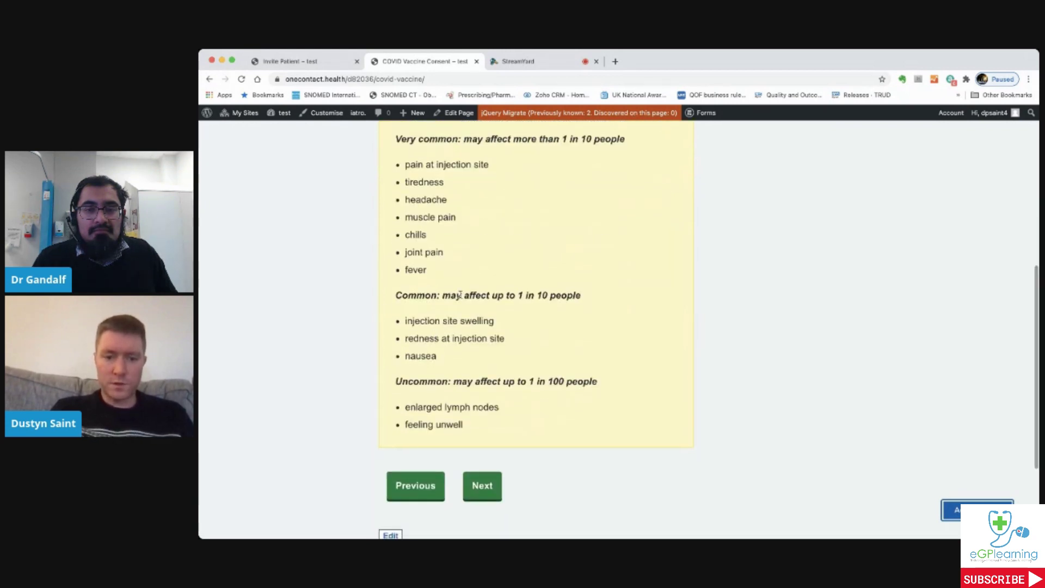
left_click(486, 419)
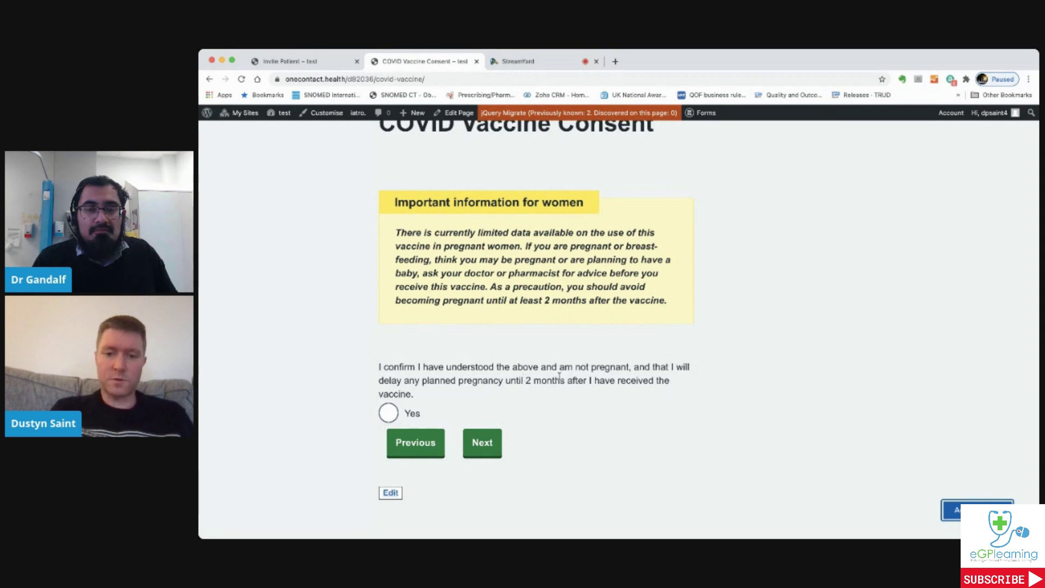
Confirm Yes to the pregnancy statement and advance to 'Driving and operating machinery'
left_click(389, 411)
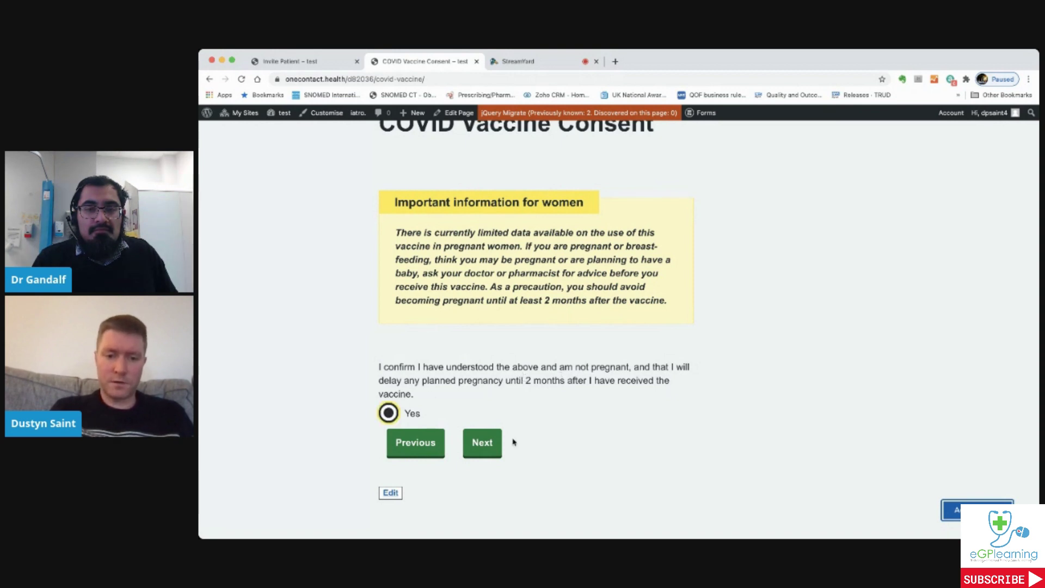
left_click(486, 447)
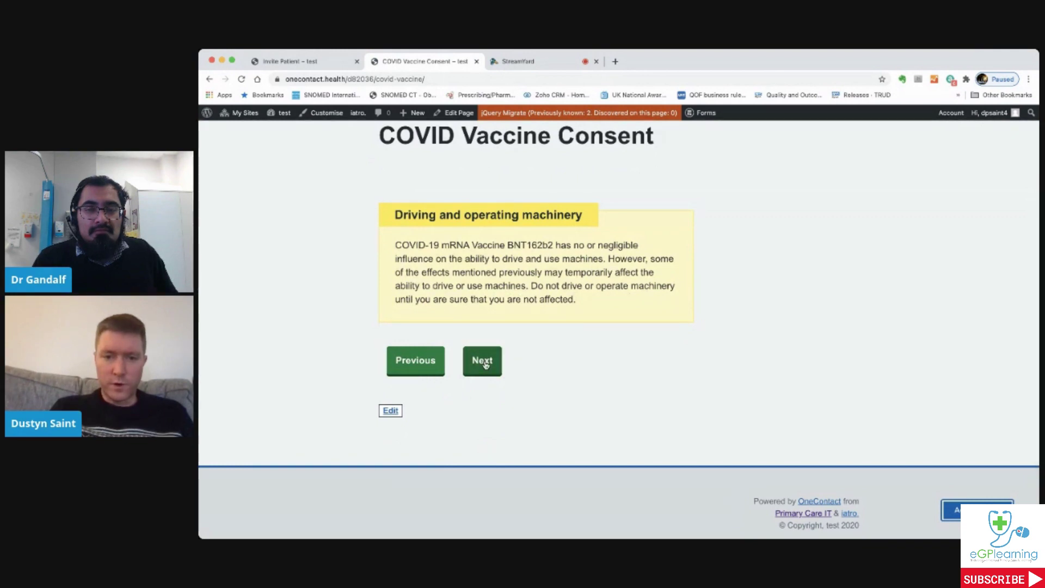
left_click(486, 363)
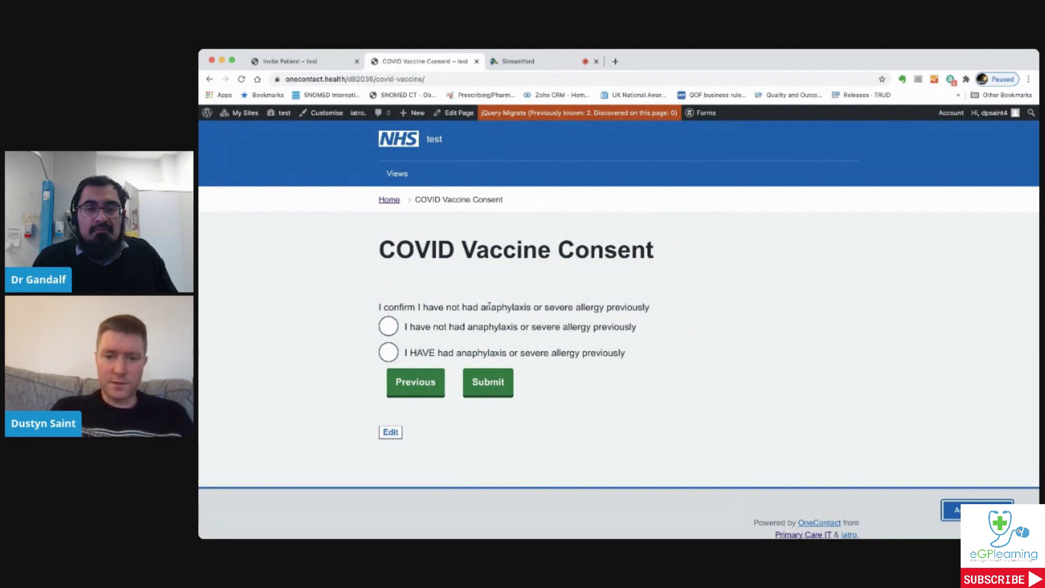
Declare no previous anaphylaxis, answer Yes to consent, and submit the form
left_click(388, 326)
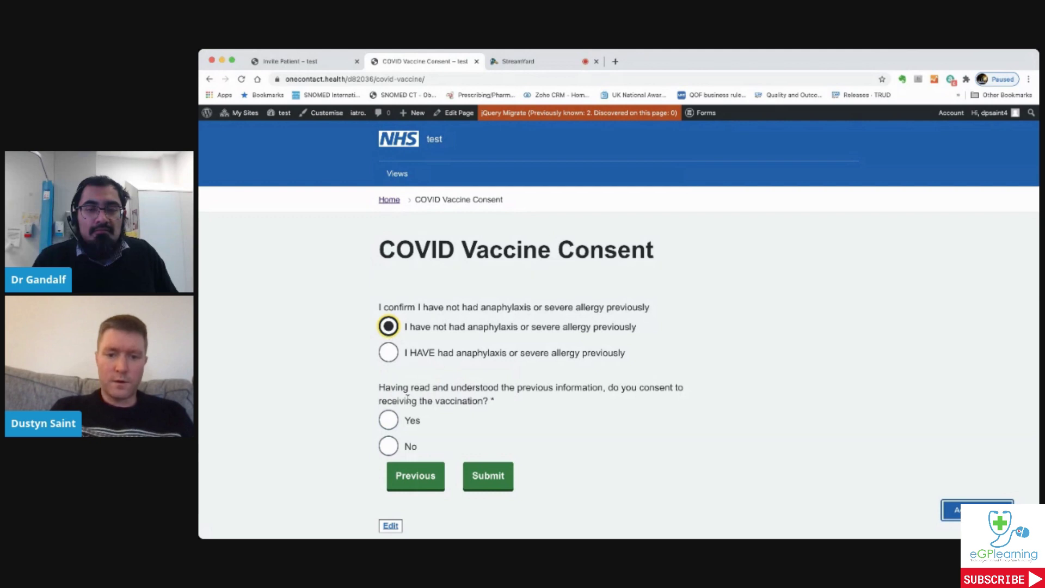
left_click(390, 422)
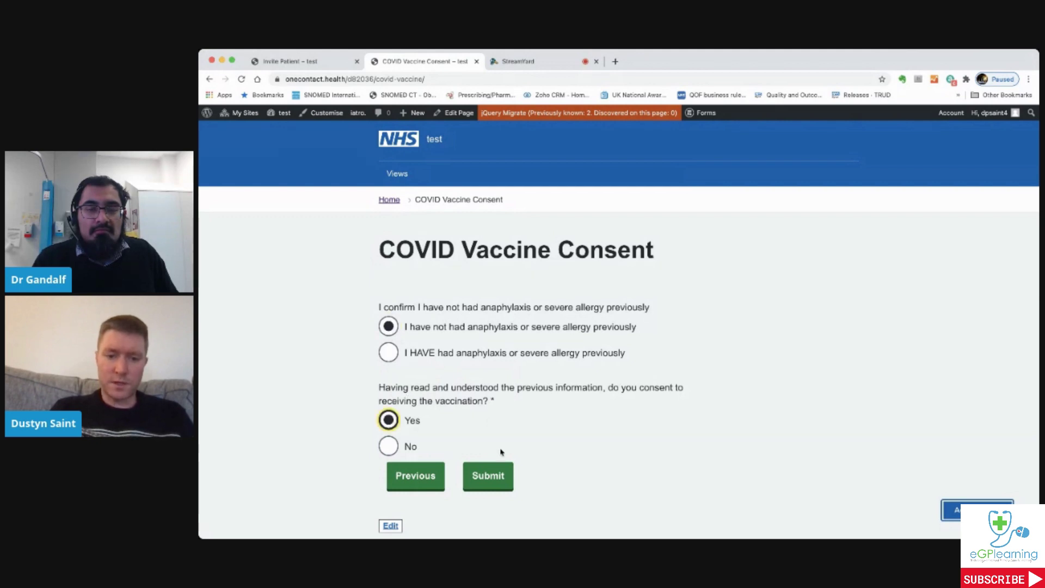
left_click(483, 477)
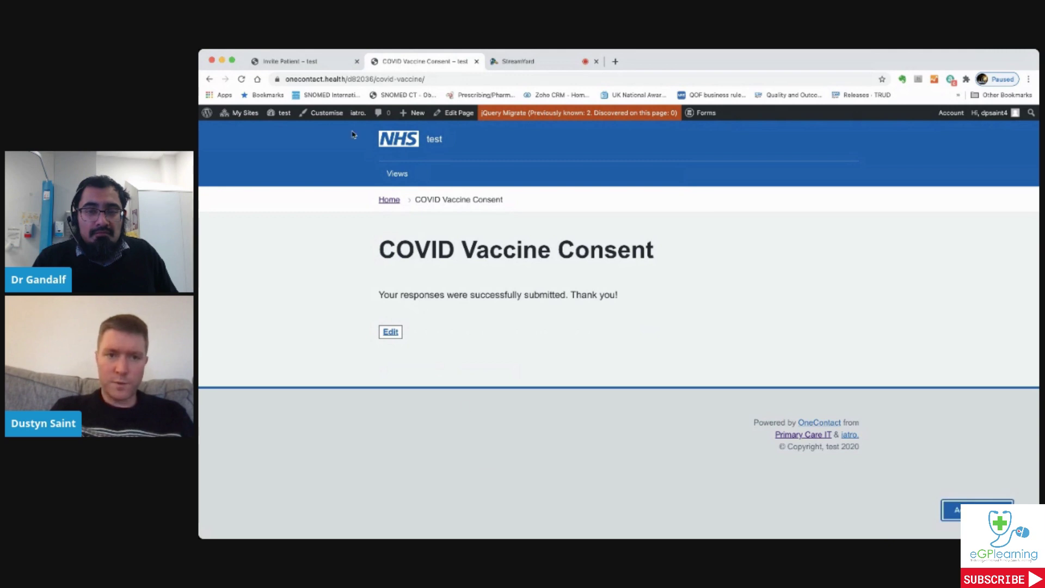
Return to the Invite Patient page
left_click(292, 62)
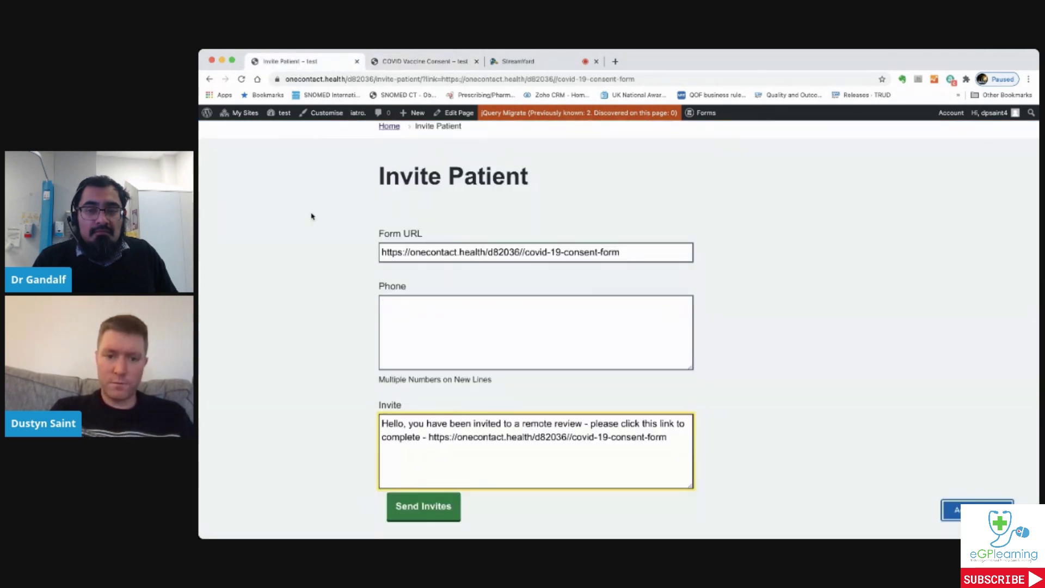
scroll(312, 217, "up", 3)
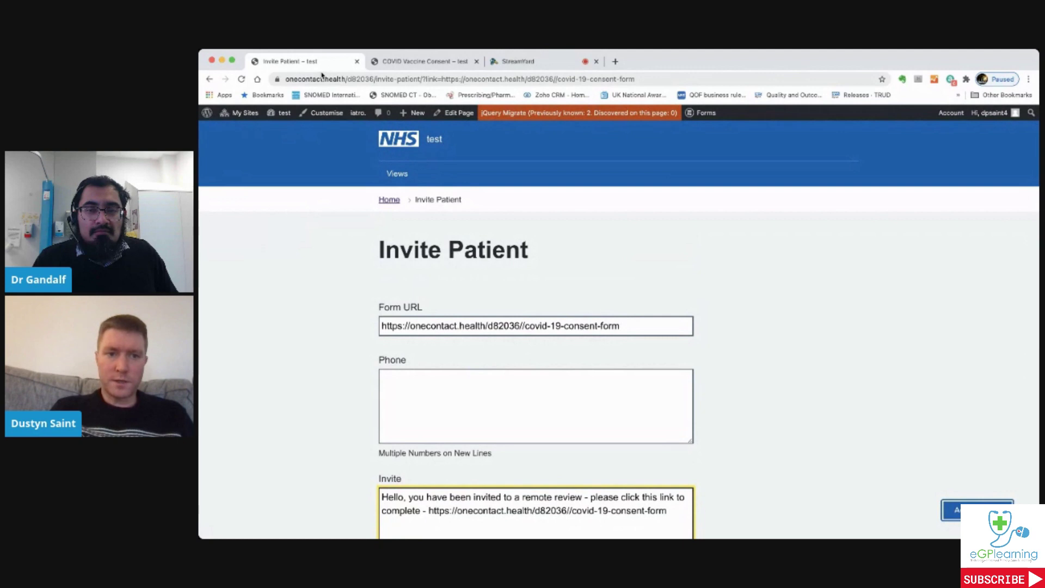
mouse_move(350, 121)
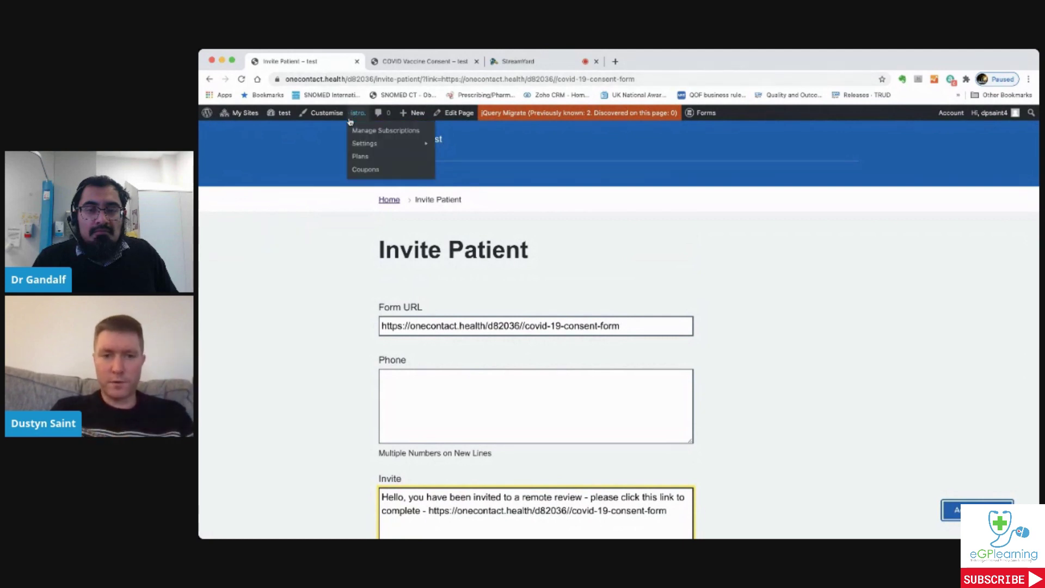